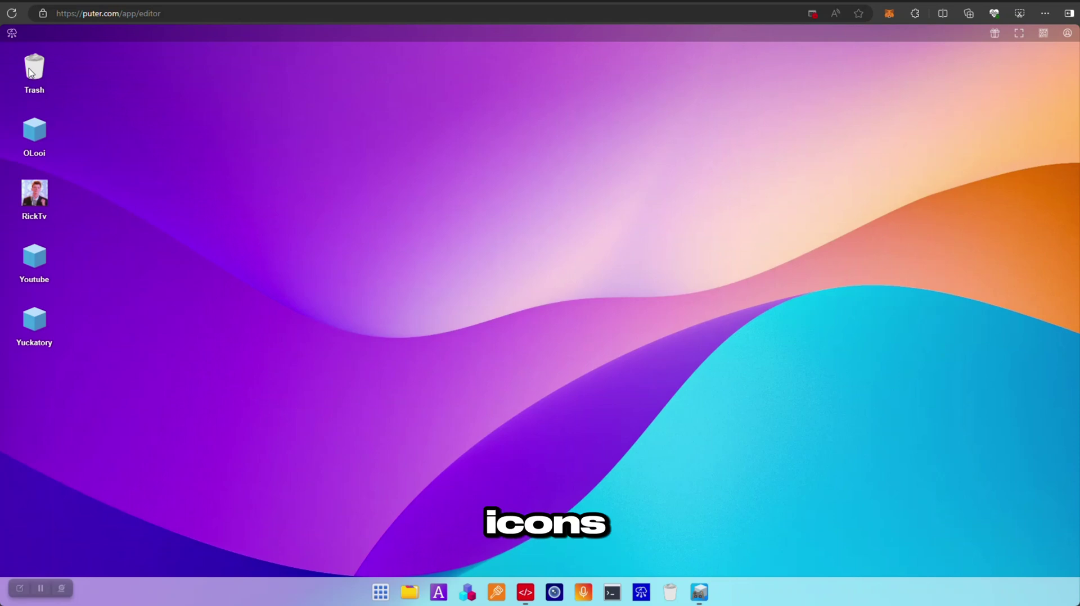
- Move the Trash icon on the desktop, then select and deselect the four app shortcuts
drag(34, 73, 210, 119)
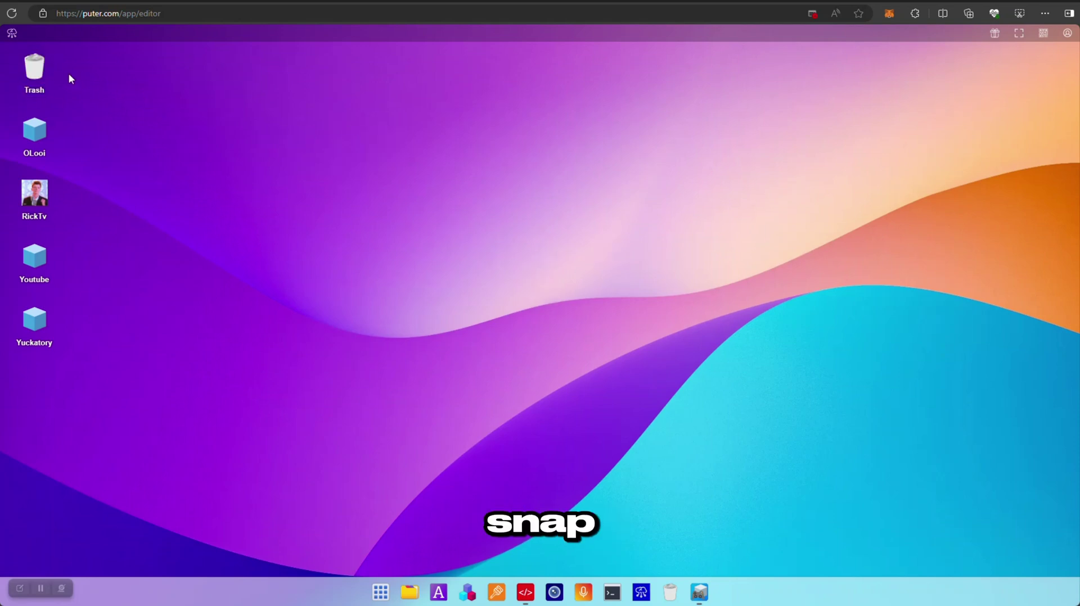
click(47, 196)
mouse_move(83, 137)
mouse_down()
mouse_move(18, 200)
mouse_move(21, 350)
mouse_up()
click(110, 293)
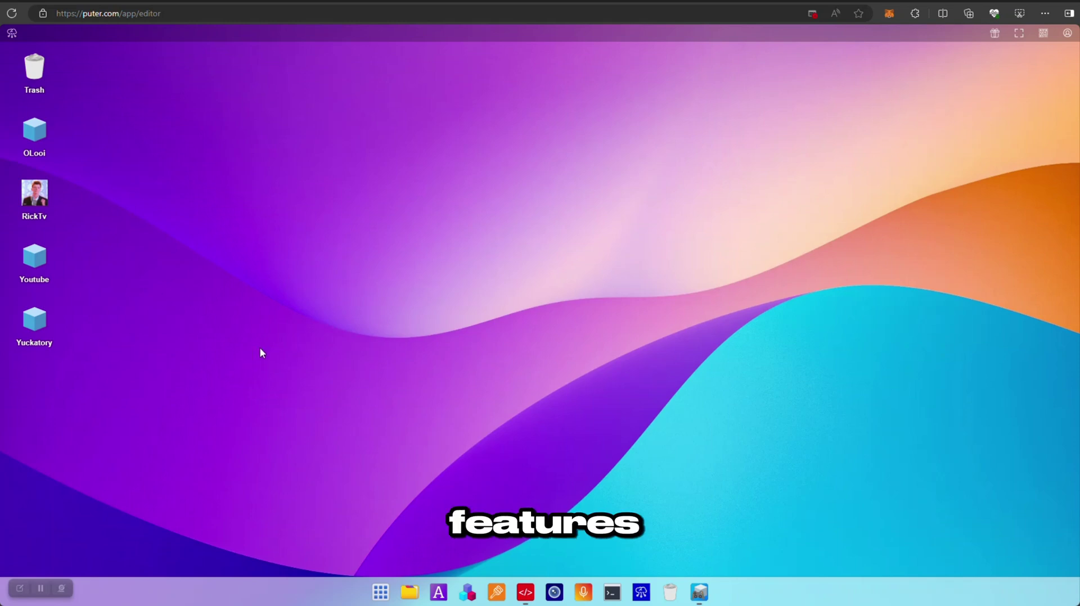
- Open the Code editor on index.html, view the Extensions panel, then return to Explorer
click(526, 593)
click(365, 251)
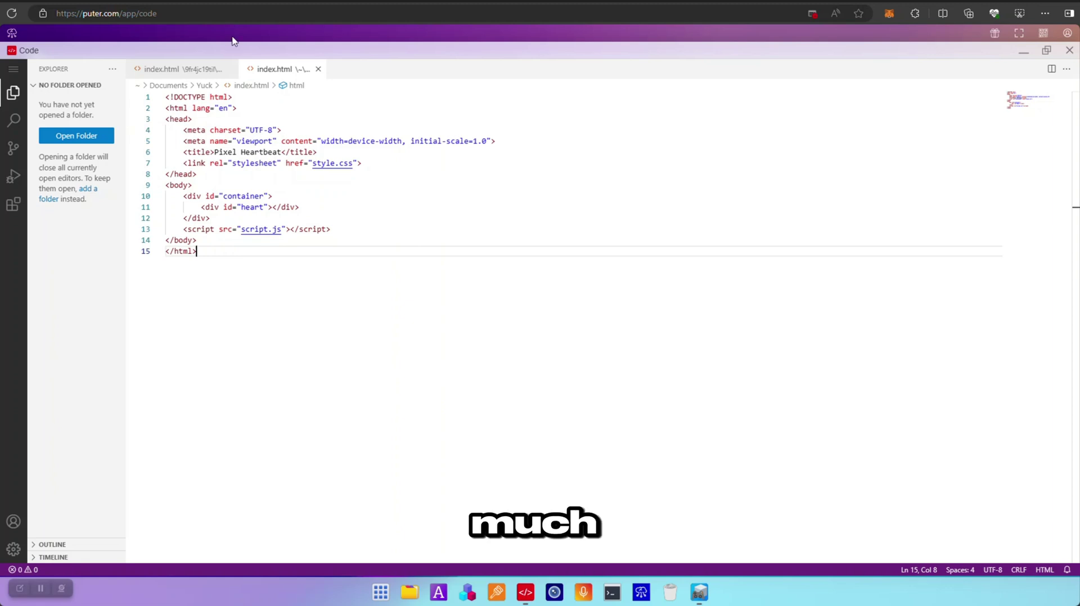
click(17, 204)
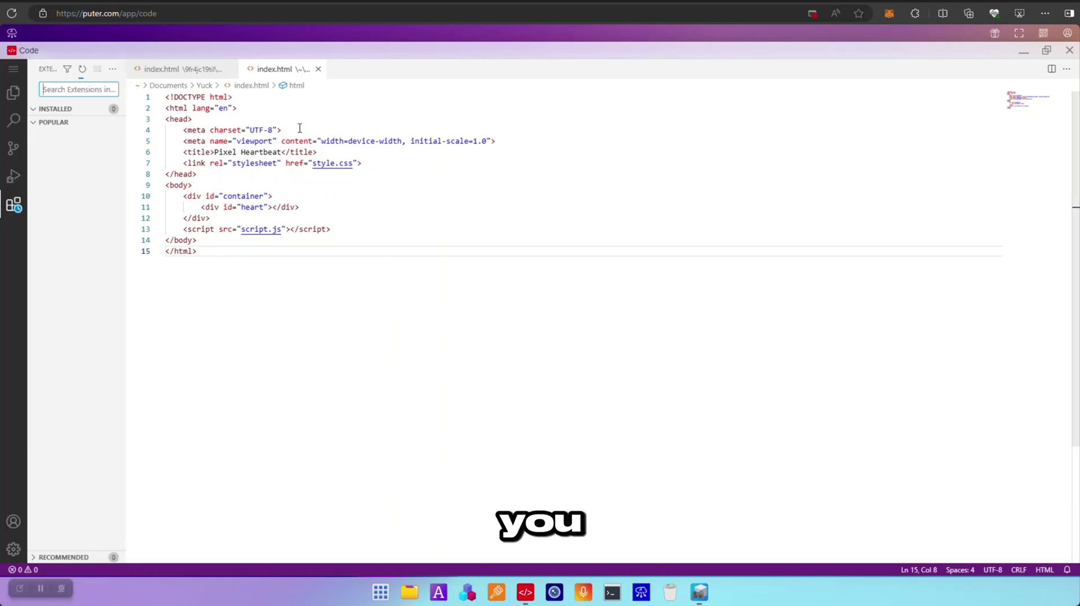
click(13, 93)
click(369, 188)
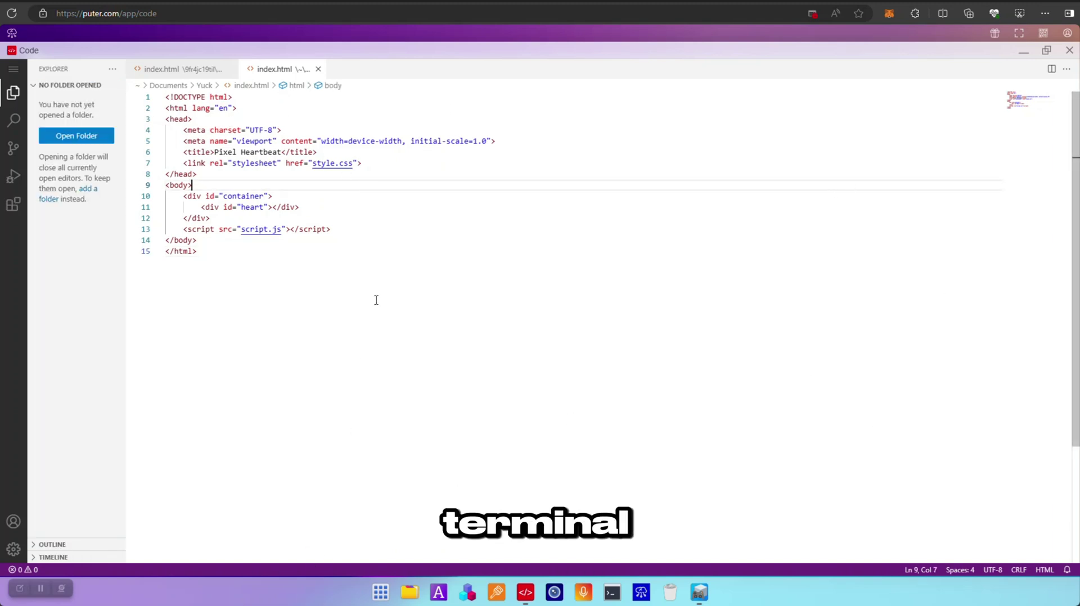
- Open and close a new terminal panel, then place the caret in line 7's style.css reference
click(20, 69)
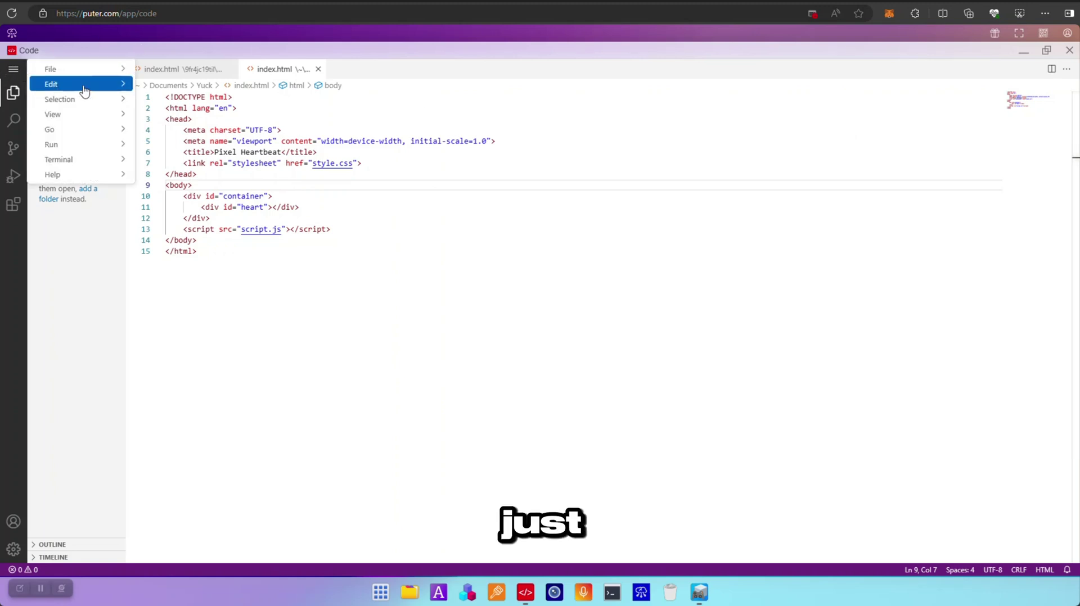
mouse_move(97, 162)
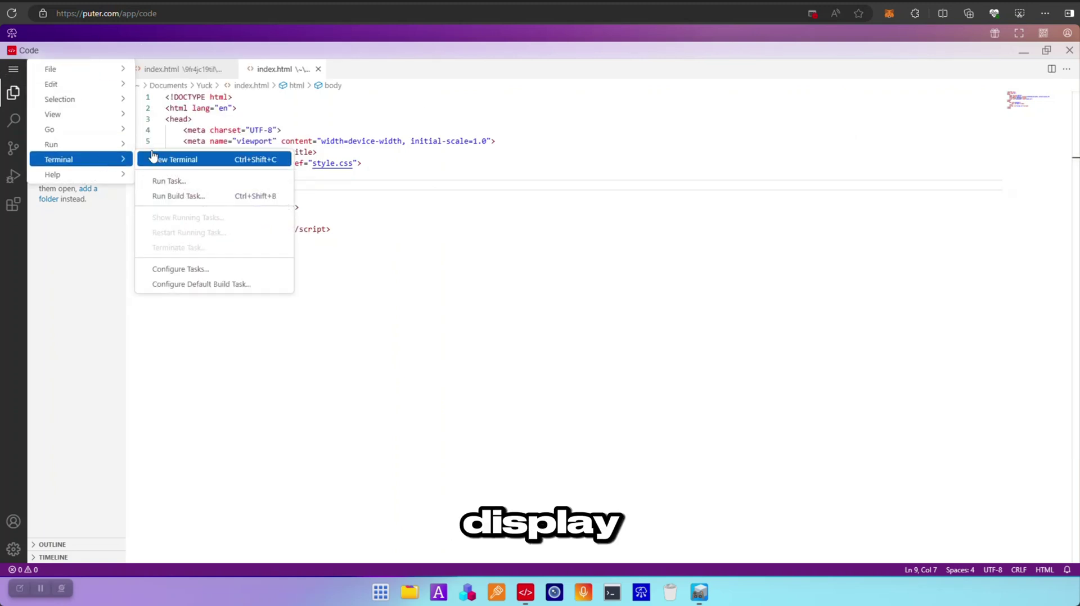
click(174, 159)
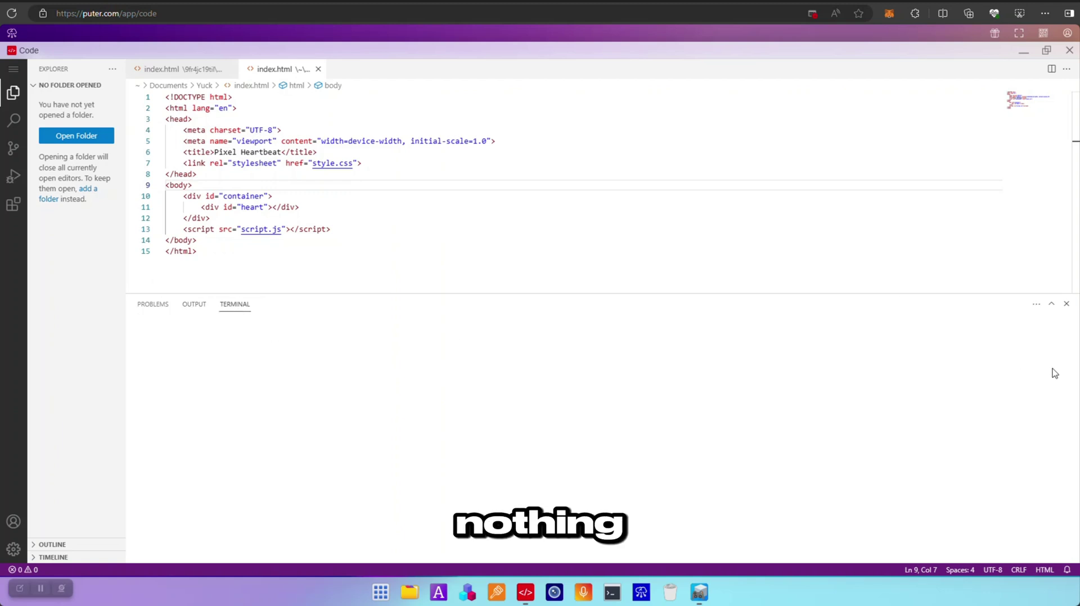
click(1065, 304)
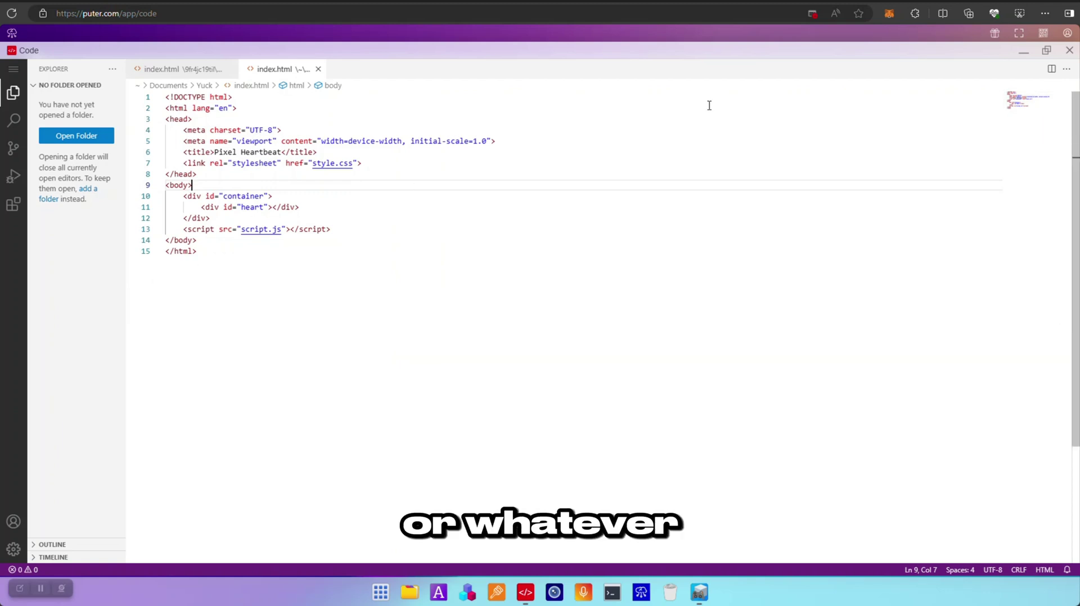
click(349, 163)
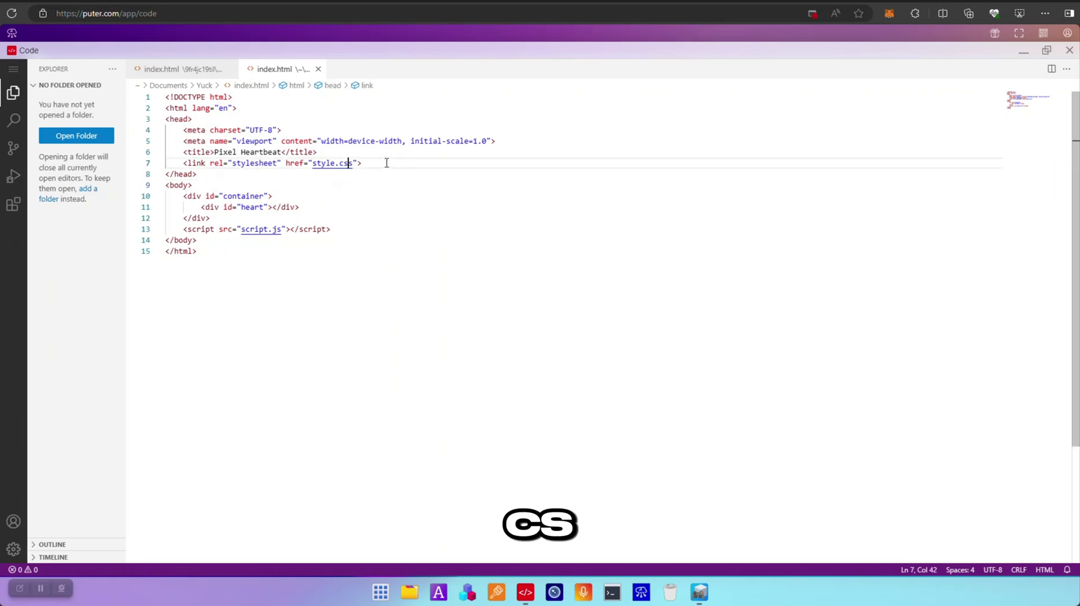
- Close the editor and open Documents > Yuck in a maximised Files window showing its three files
click(1068, 50)
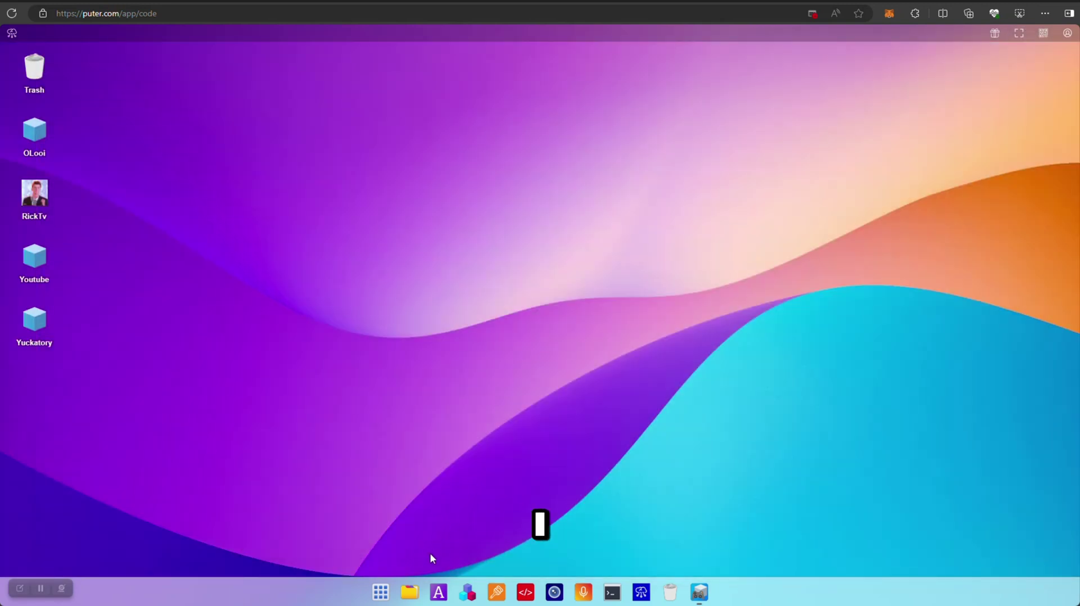
click(409, 593)
click(483, 233)
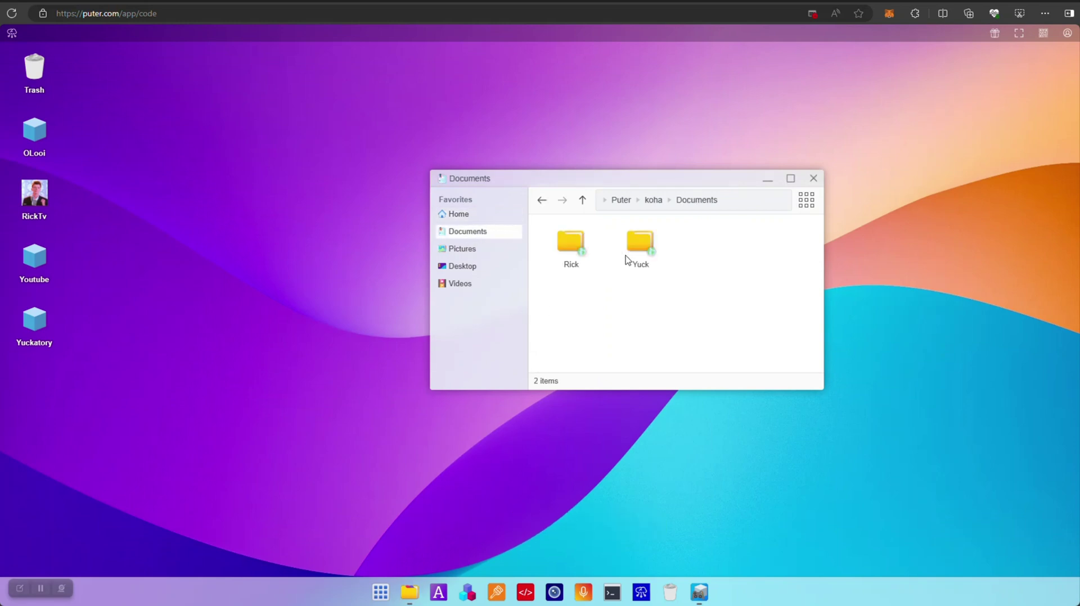
double_click(639, 247)
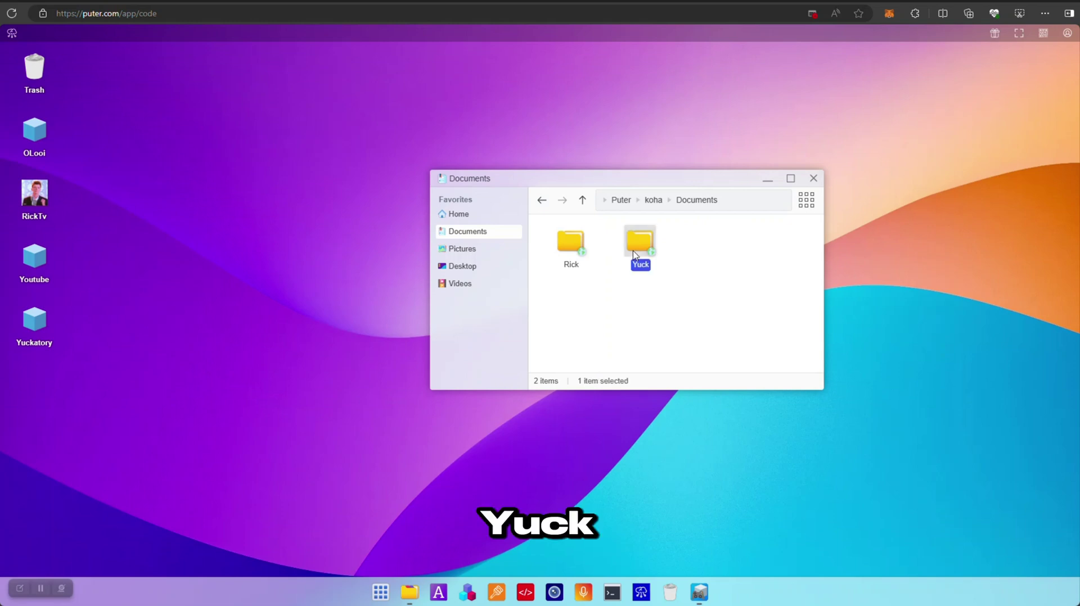
double_click(651, 183)
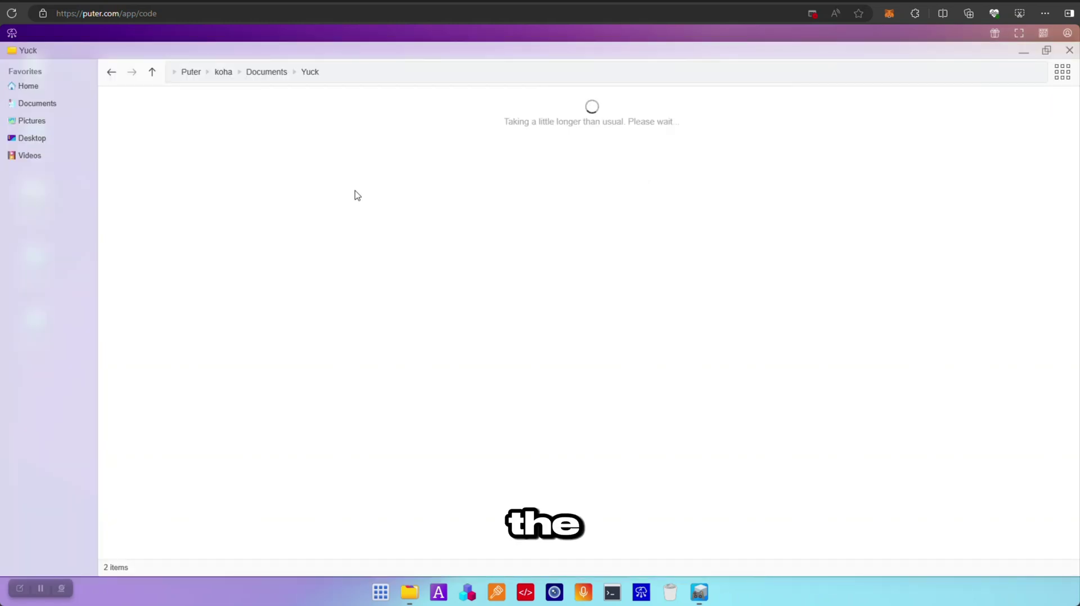
drag(347, 195, 108, 104)
click(110, 105)
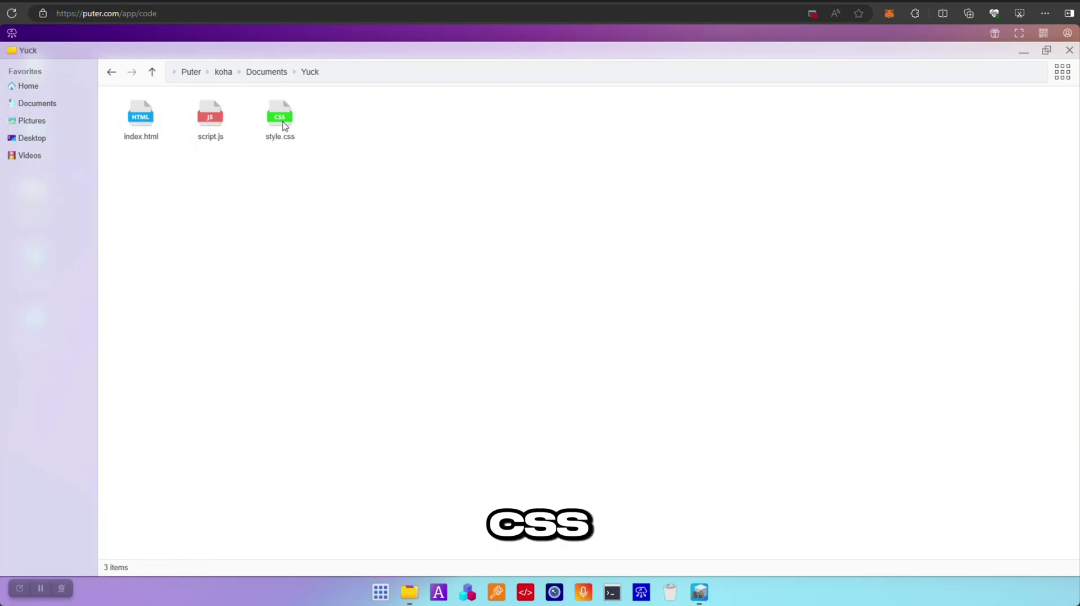
click(134, 123)
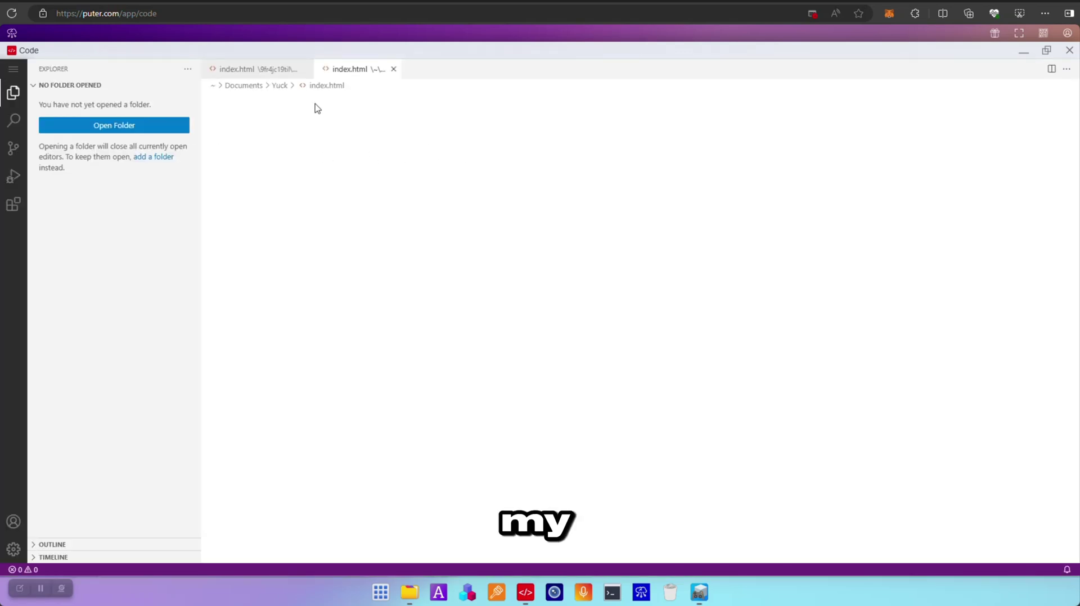
click(417, 186)
click(384, 208)
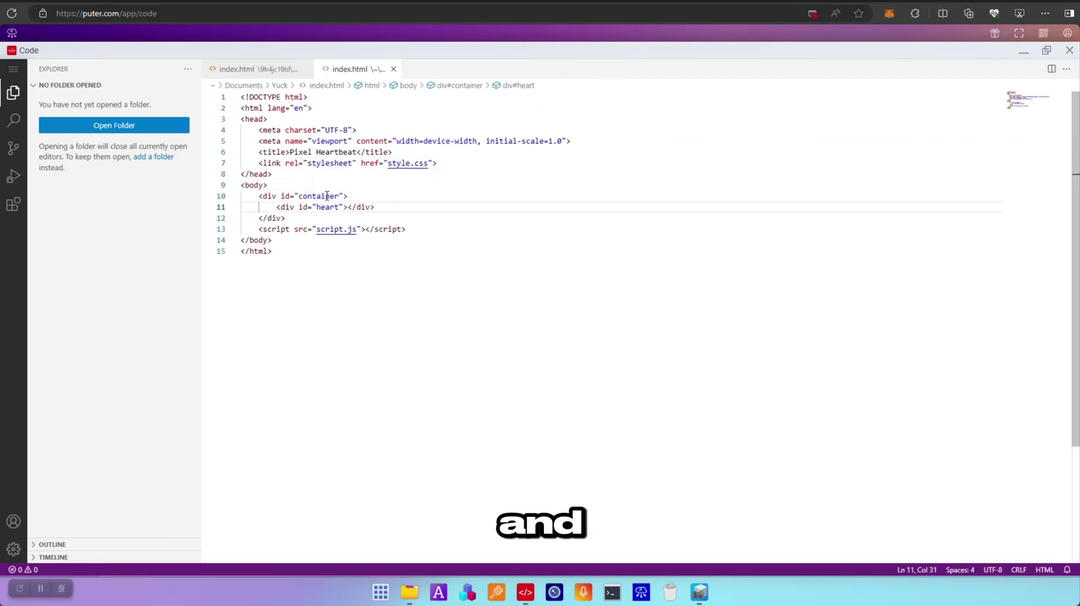
click(327, 196)
click(325, 207)
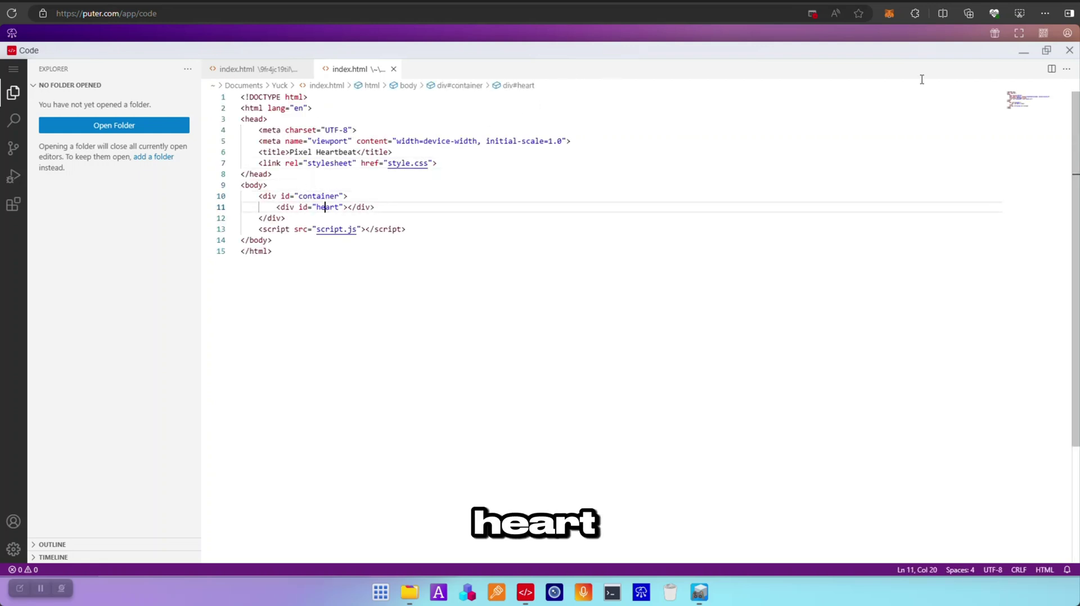
click(1068, 51)
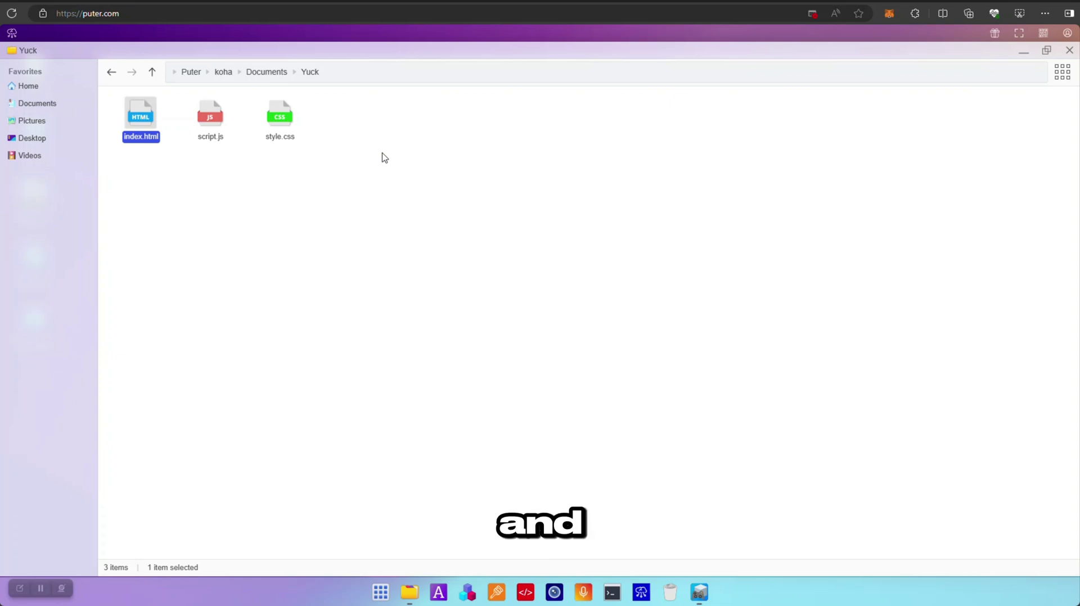
click(347, 161)
right_click(347, 159)
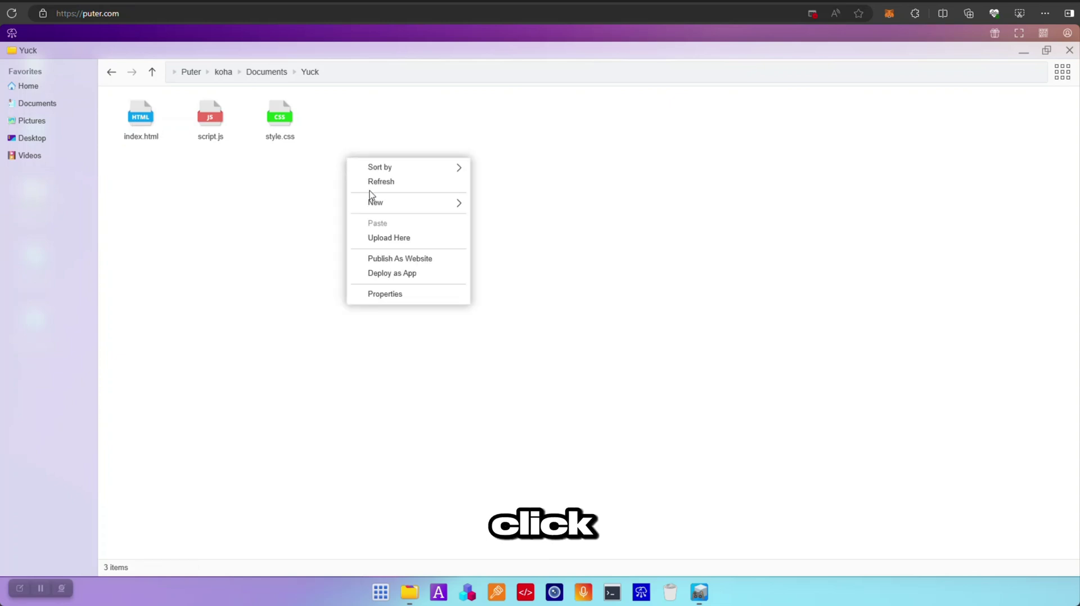
click(400, 260)
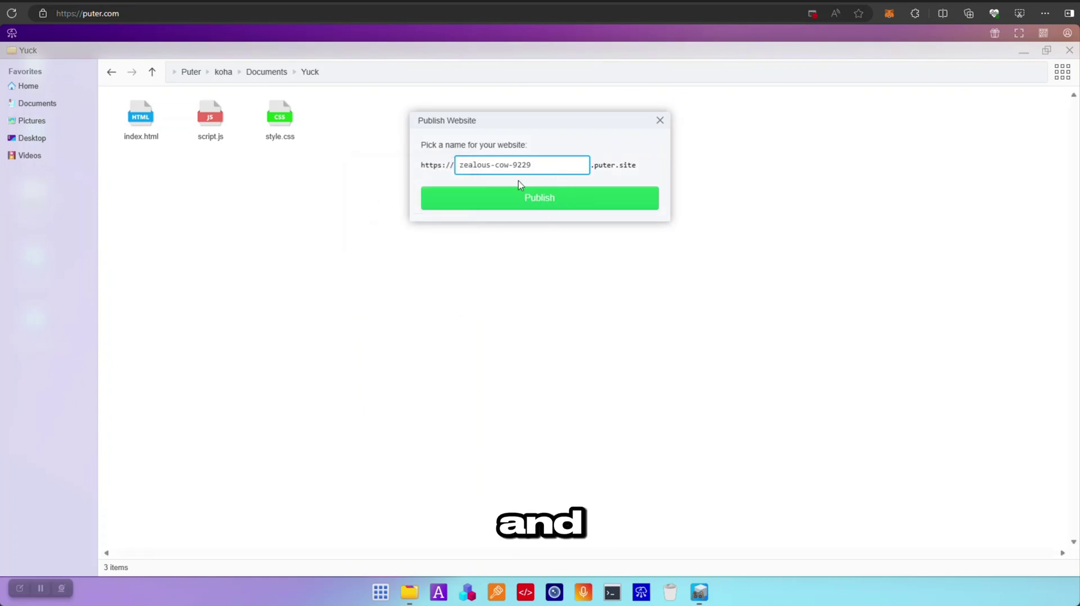
drag(463, 166, 540, 165)
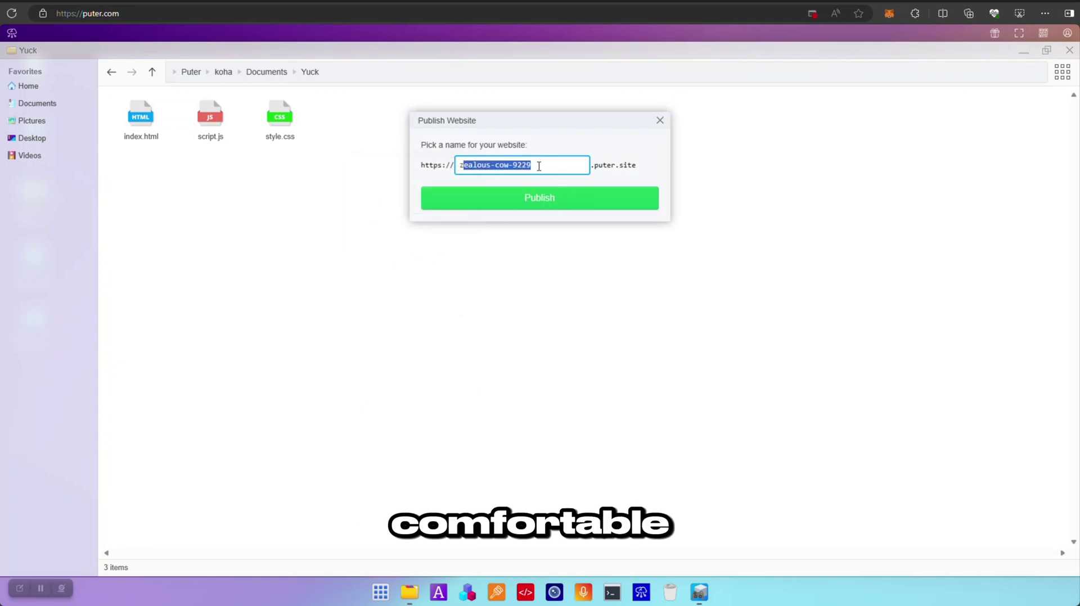
click(458, 169)
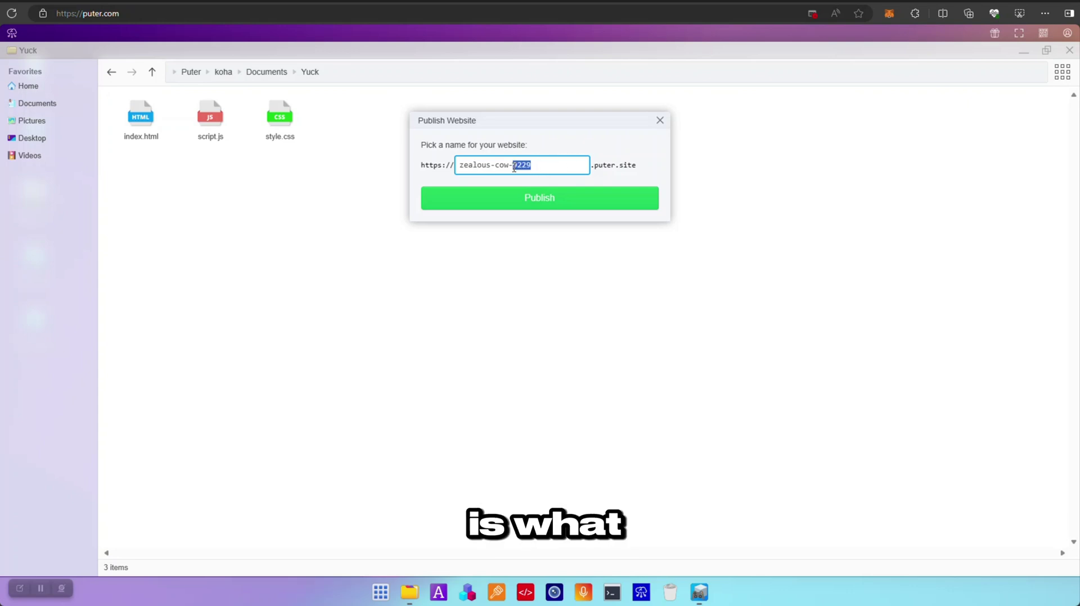
click(549, 150)
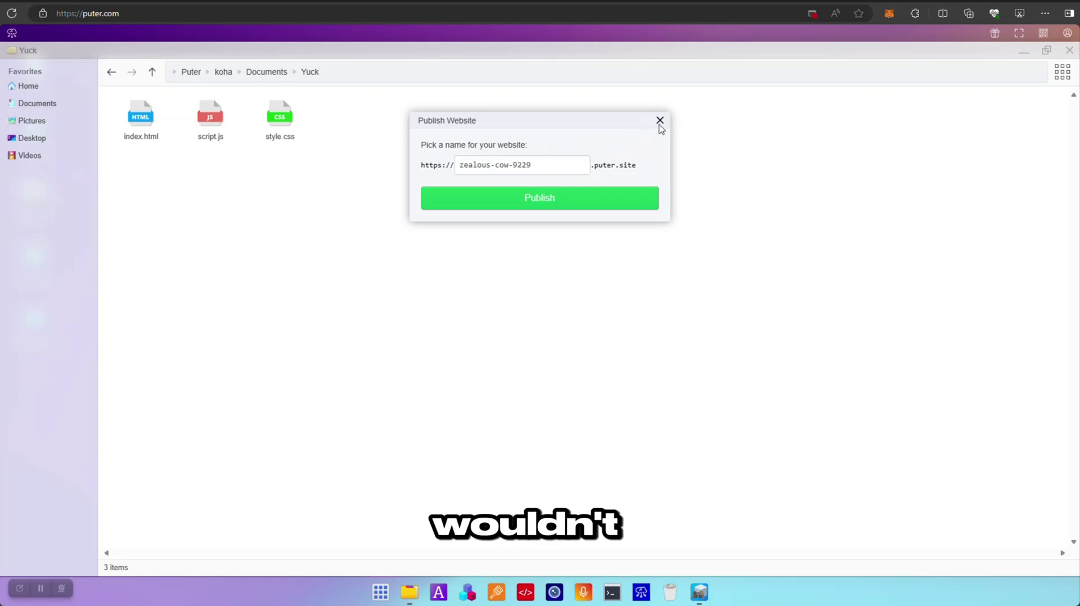
click(660, 120)
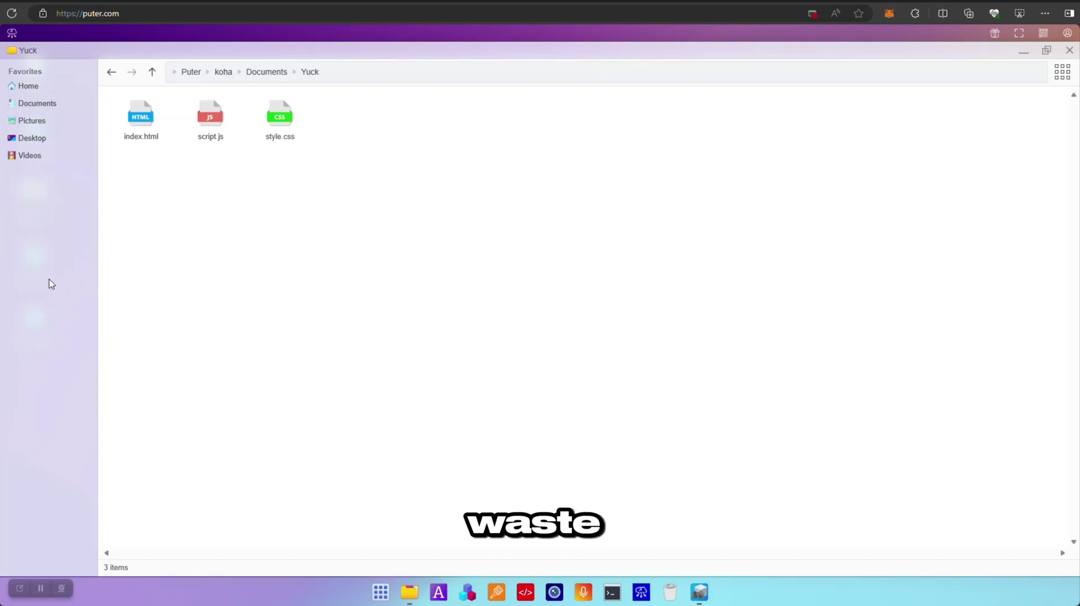
mouse_move(3, 534)
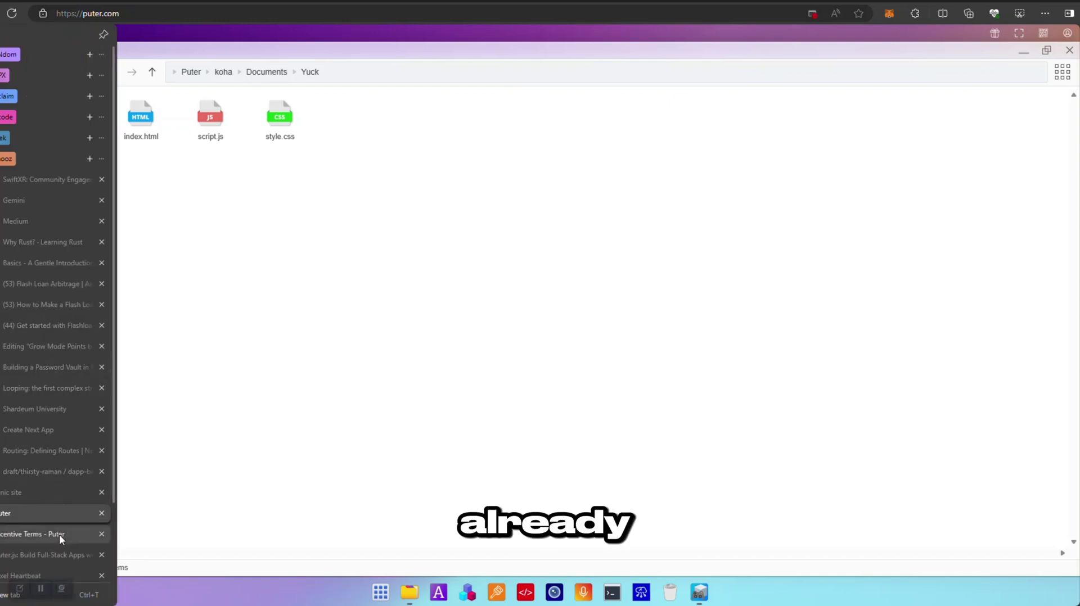
click(46, 512)
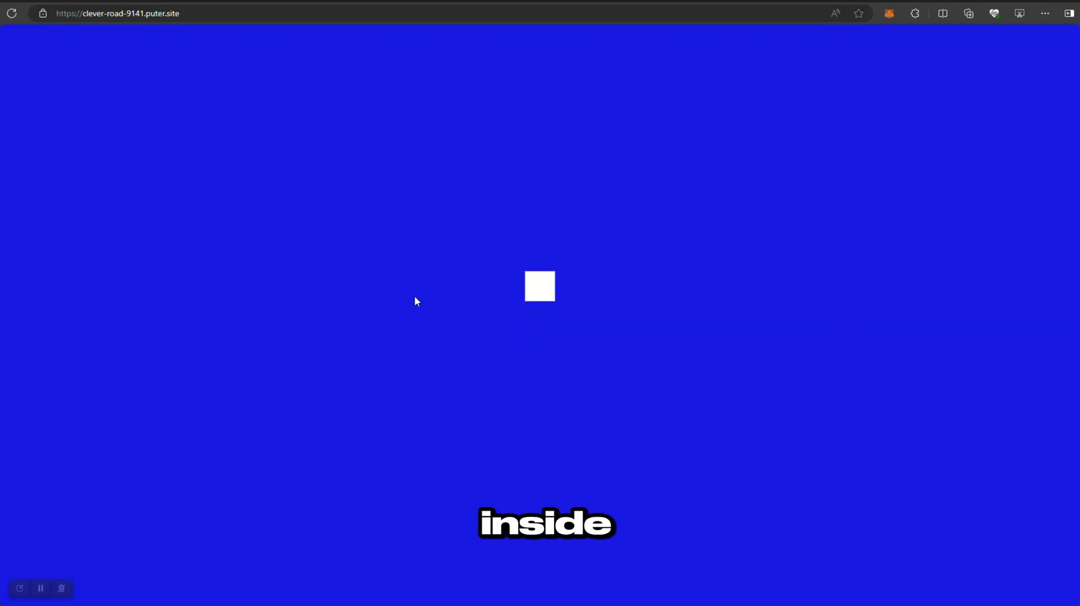
mouse_move(5, 411)
click(18, 444)
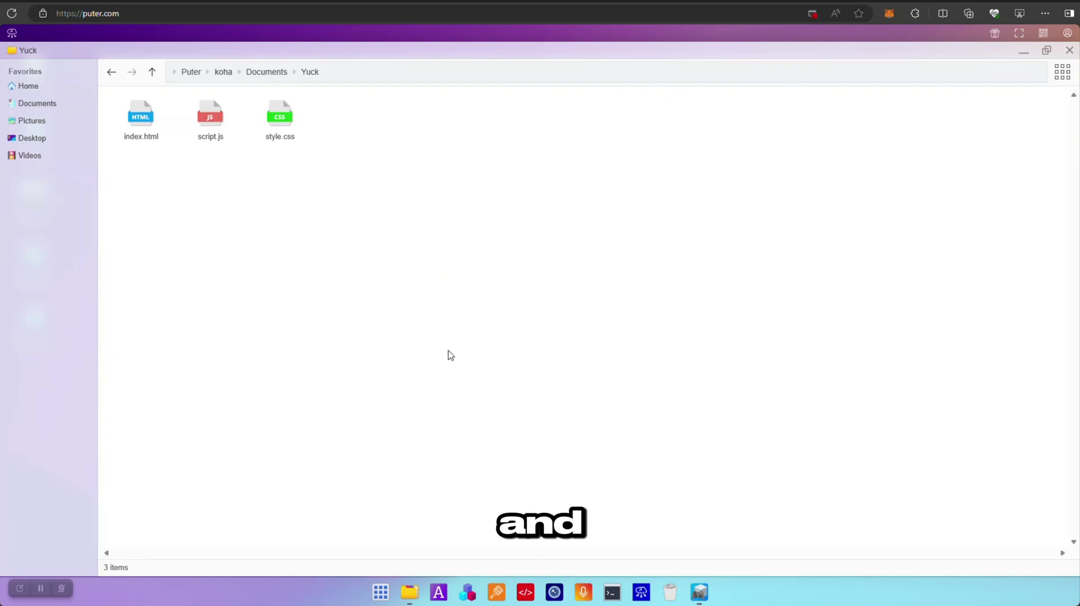
- Close the Yuck folder window and launch Dev Center from the app launcher
click(1046, 51)
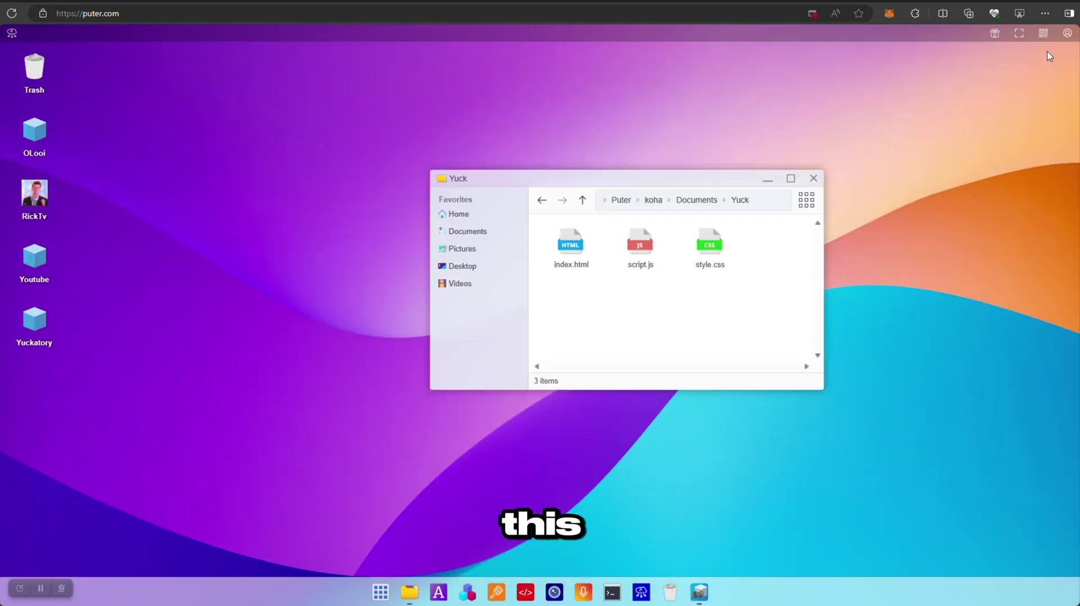
click(813, 179)
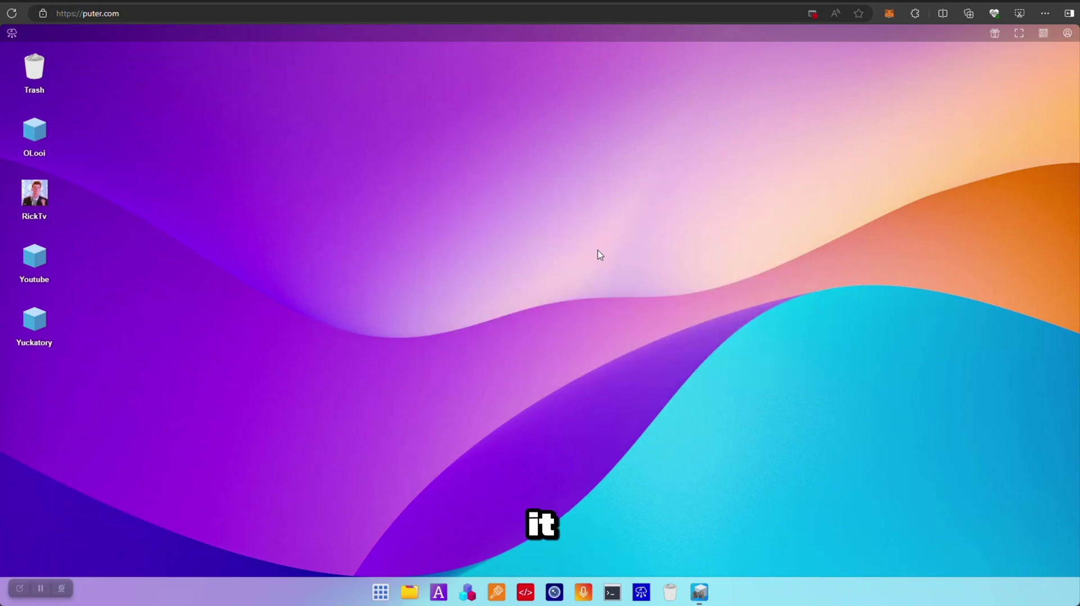
click(379, 592)
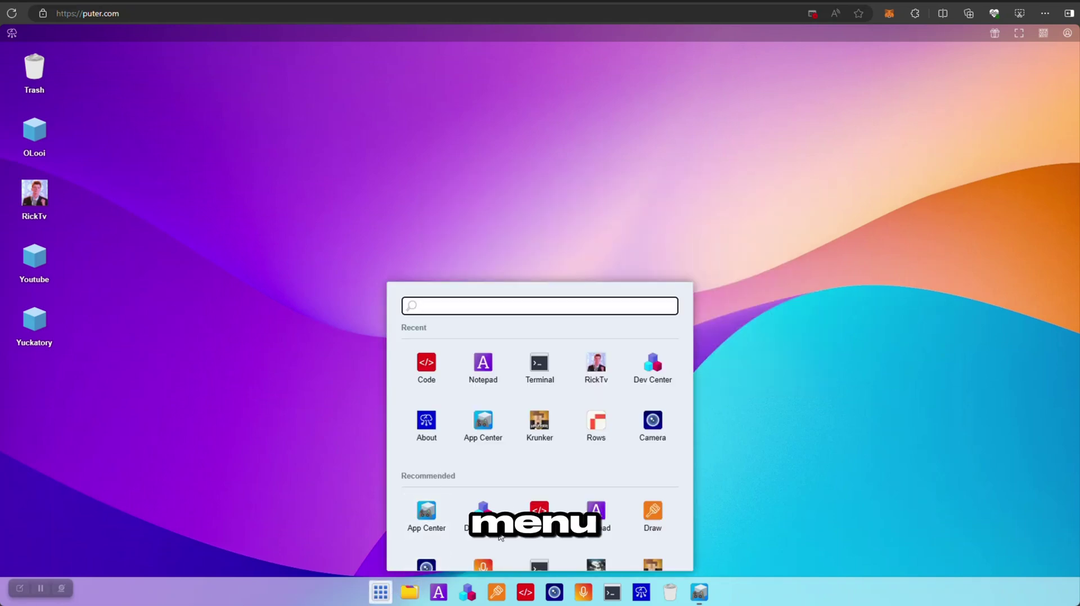
scroll(541, 450, down, 3)
scroll(542, 450, up, 3)
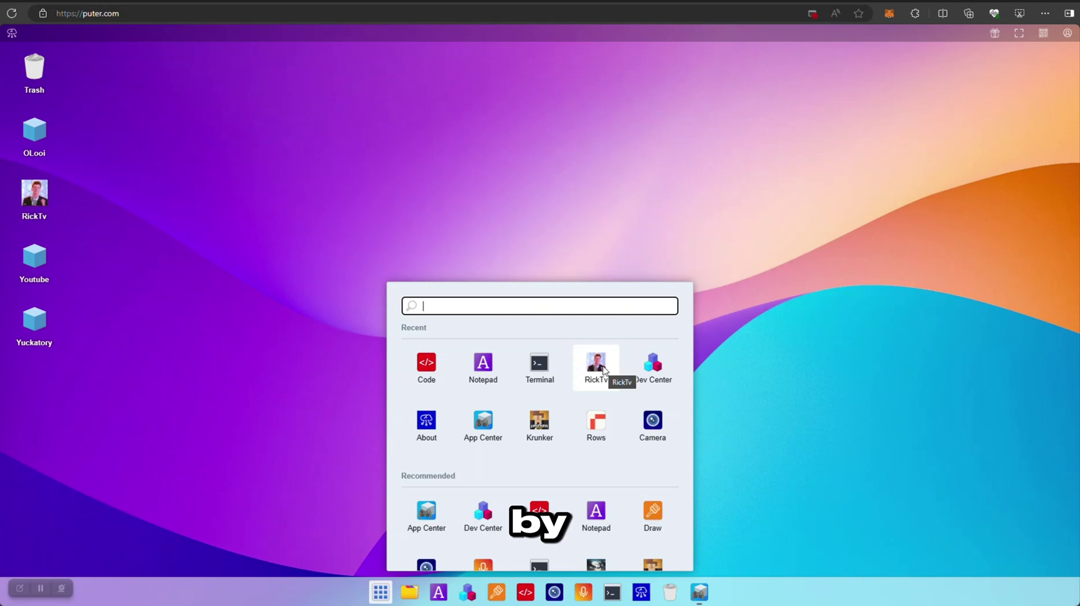
click(651, 365)
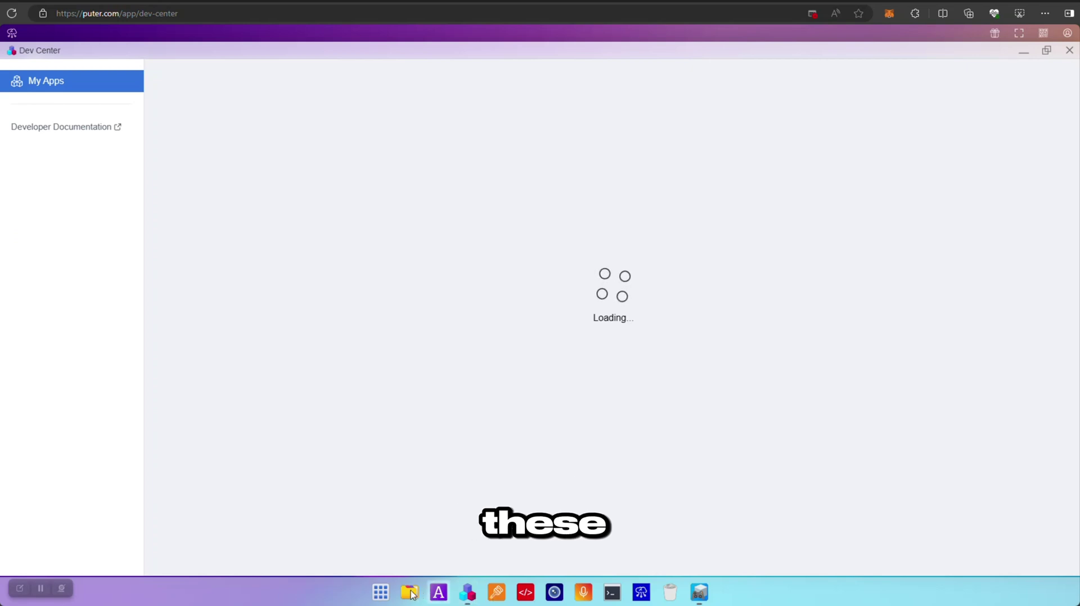
- Browse the app launcher list, then minimize the Dev Center to reveal the desktop
click(388, 593)
scroll(427, 548, down, 3)
scroll(508, 505, up, 2)
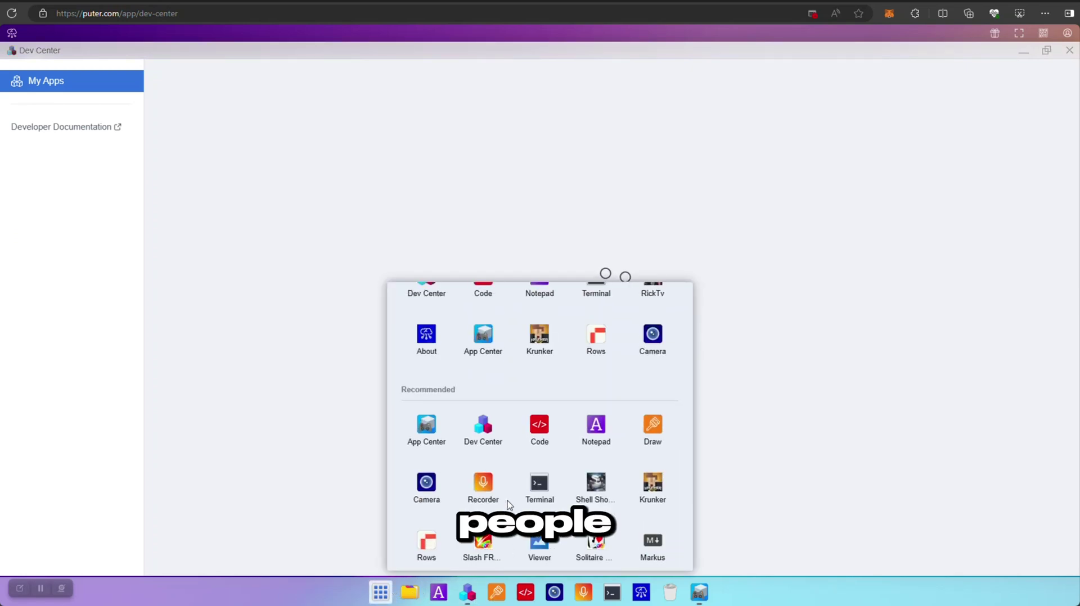
scroll(517, 494, up, 1)
scroll(604, 487, down, 2)
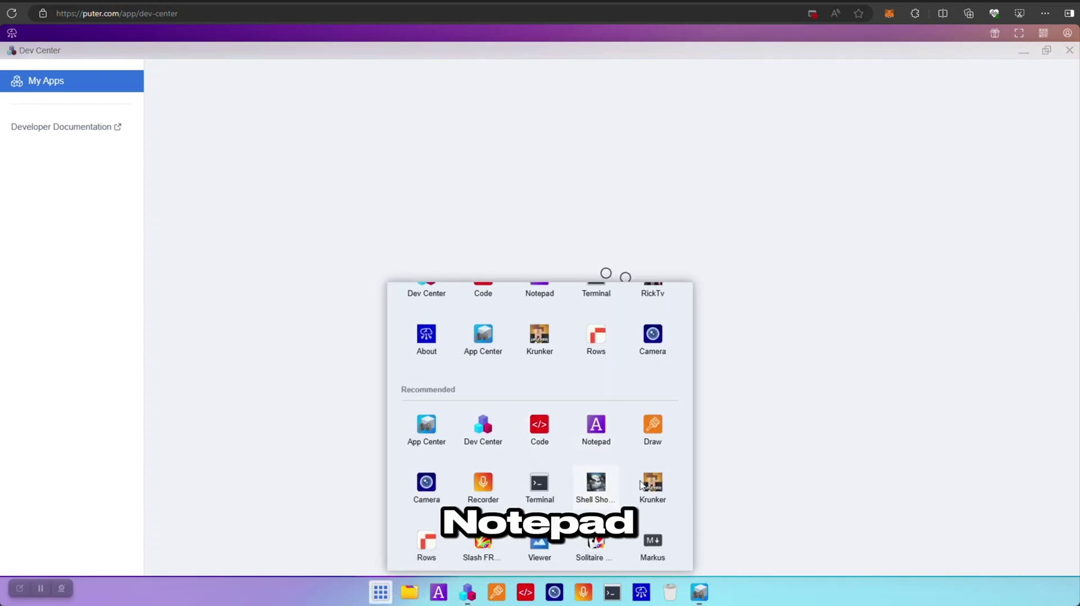
scroll(518, 423, up, 3)
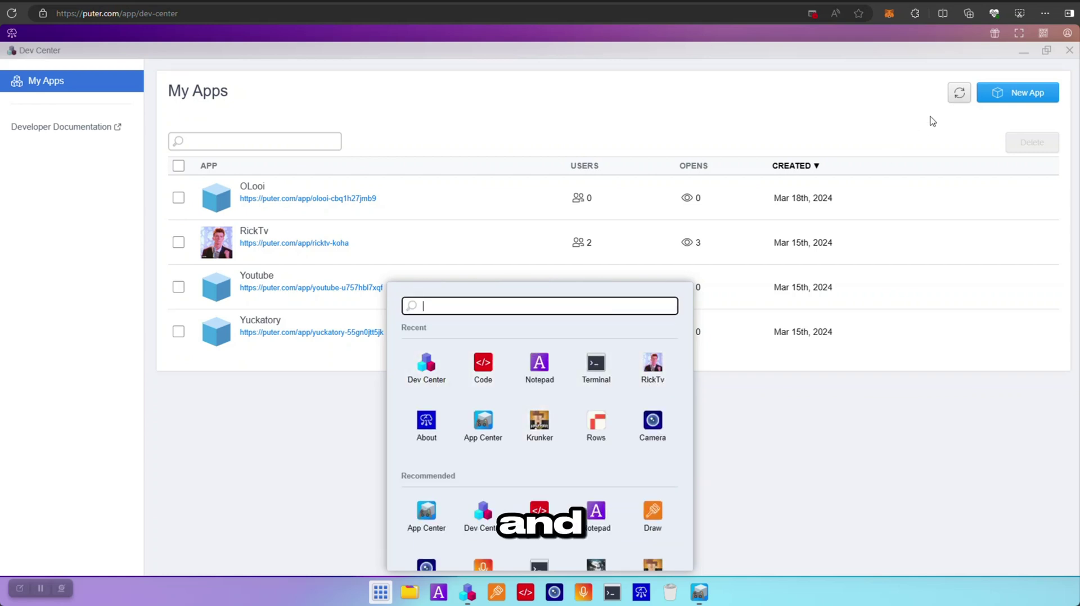
click(1024, 51)
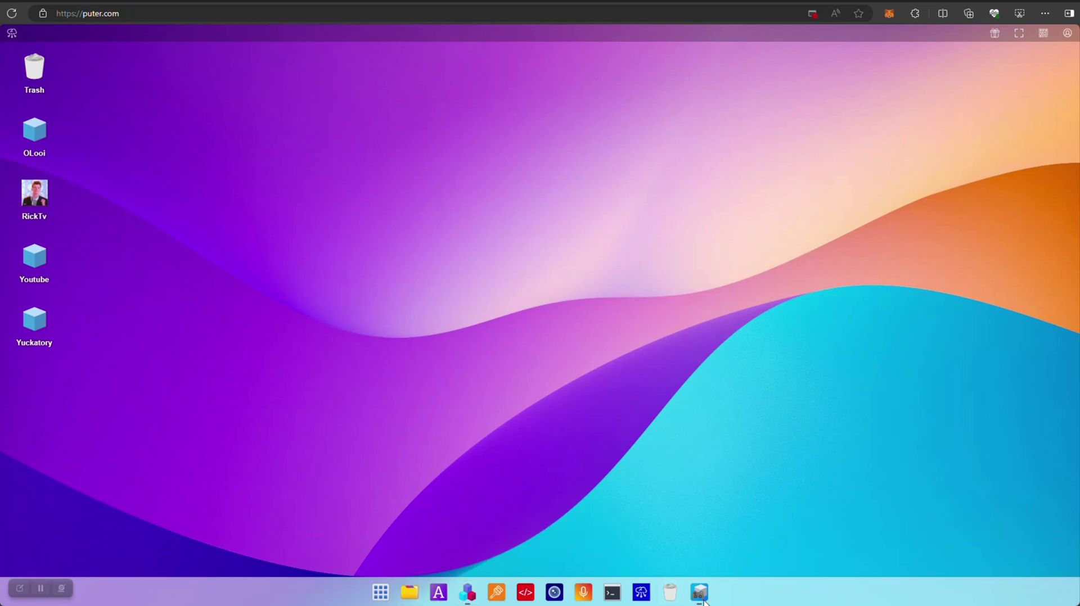
- Browse the App Center listings, then bring back Dev Center's My Apps list of four apps
click(699, 593)
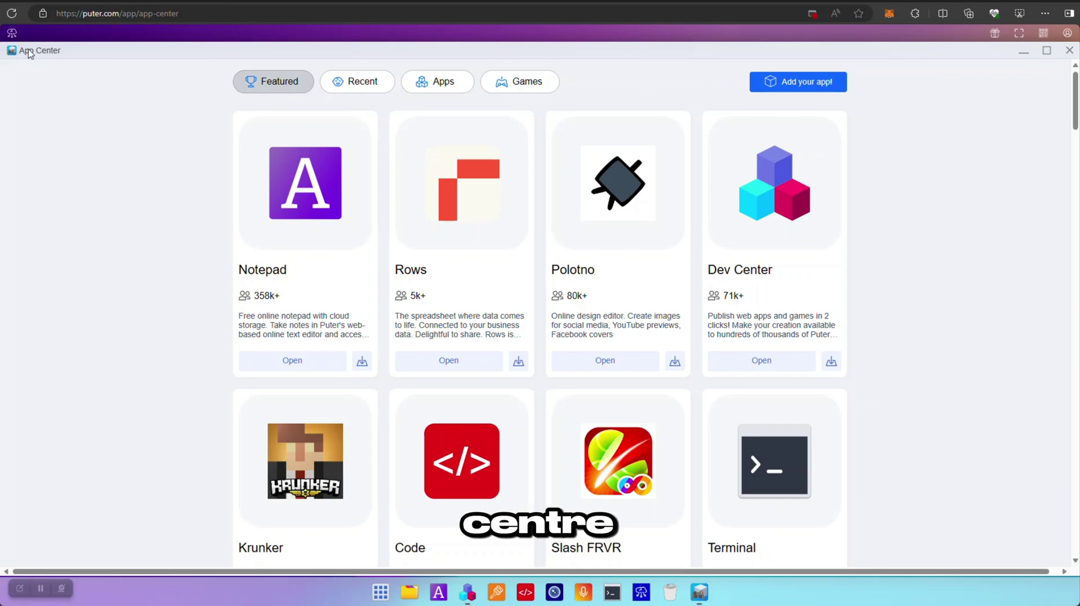
scroll(512, 219, down, 20)
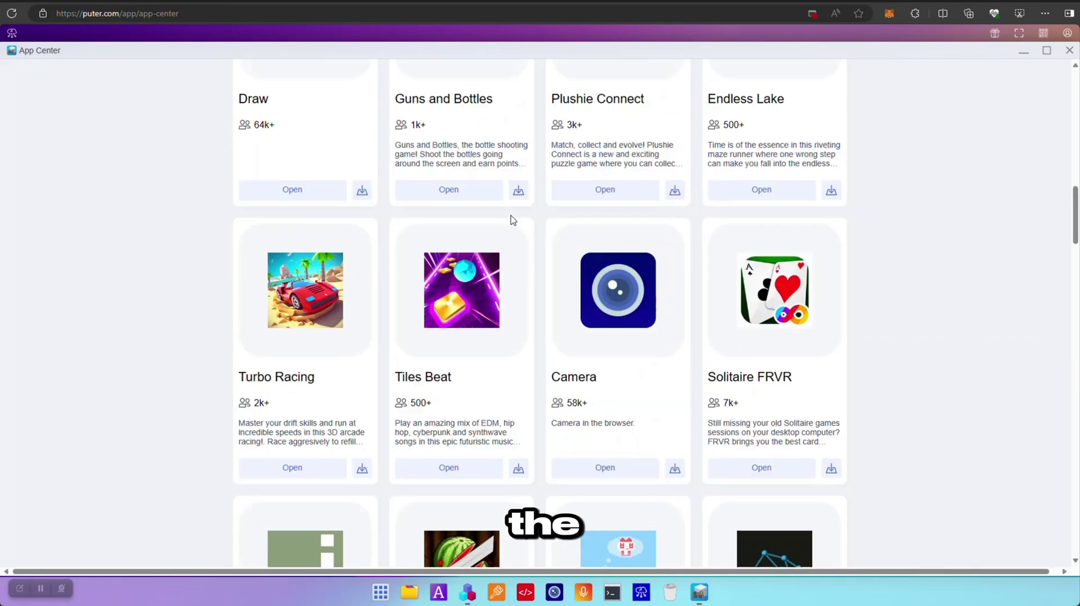
scroll(513, 222, down, 15)
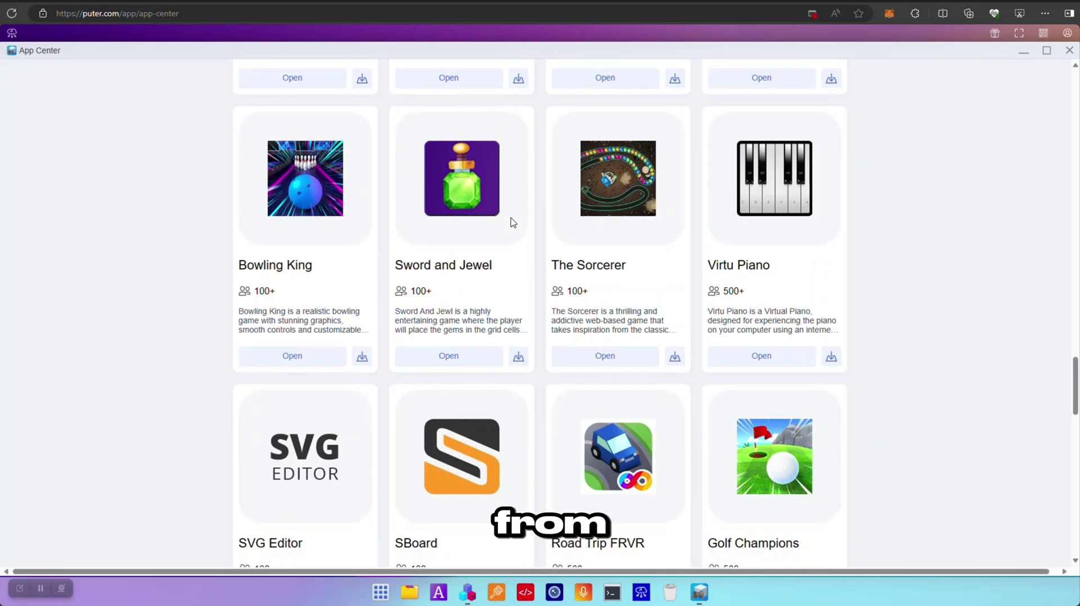
scroll(511, 222, up, 20)
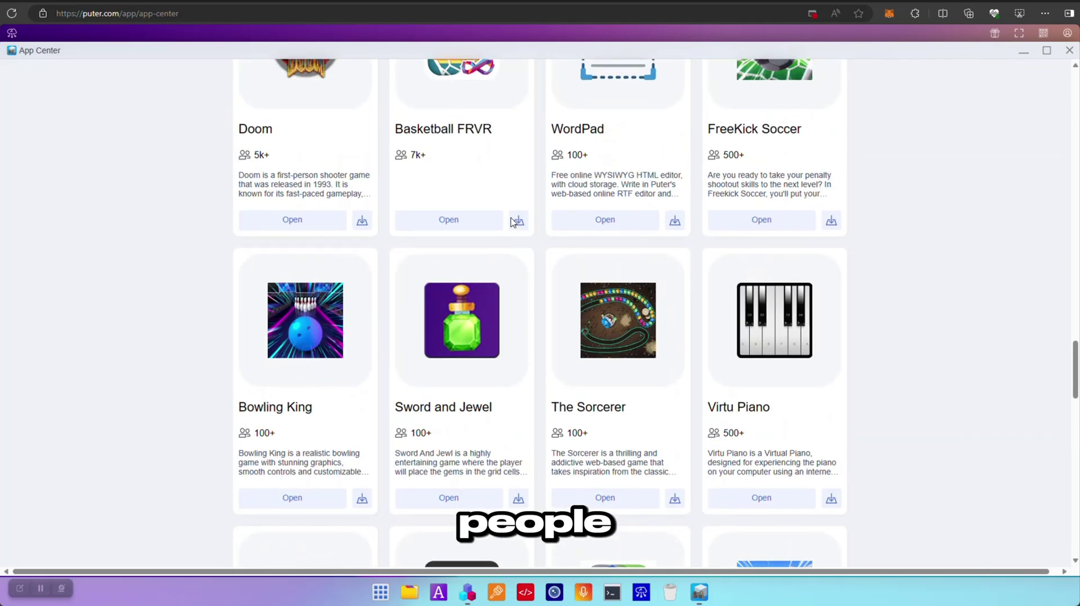
scroll(484, 190, up, 10)
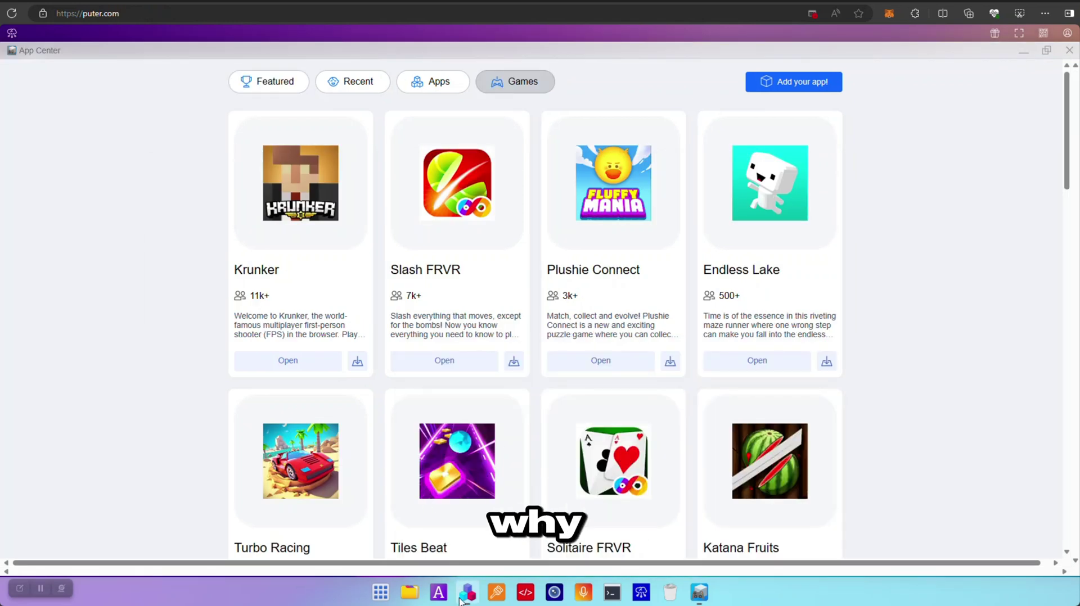
click(467, 592)
mouse_move(248, 354)
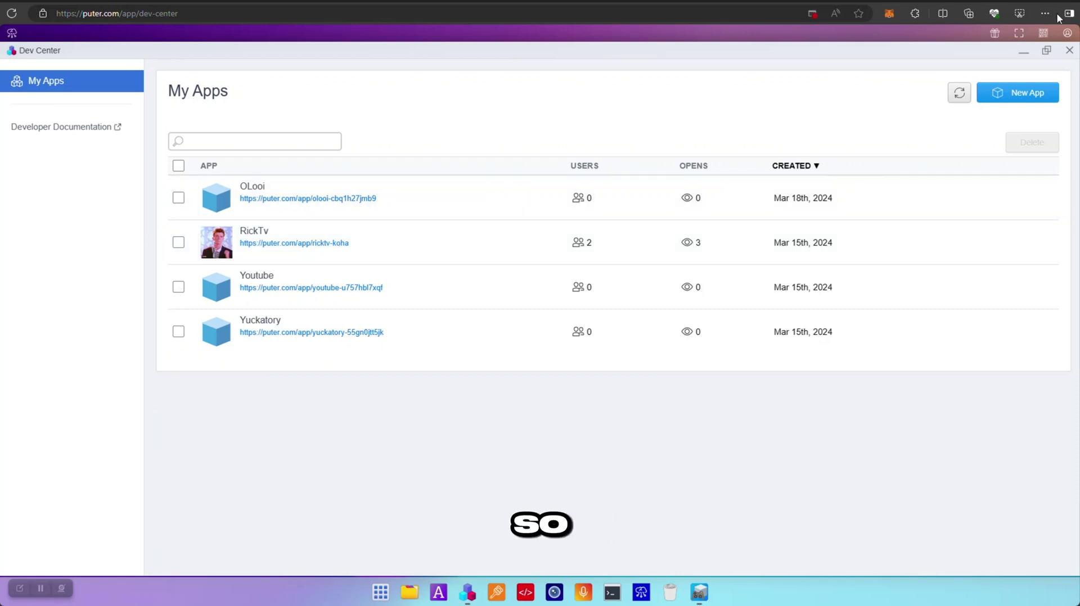
- Restore the Dev Center, close the App Center, select RickTv, and minimize Dev Center
click(1047, 50)
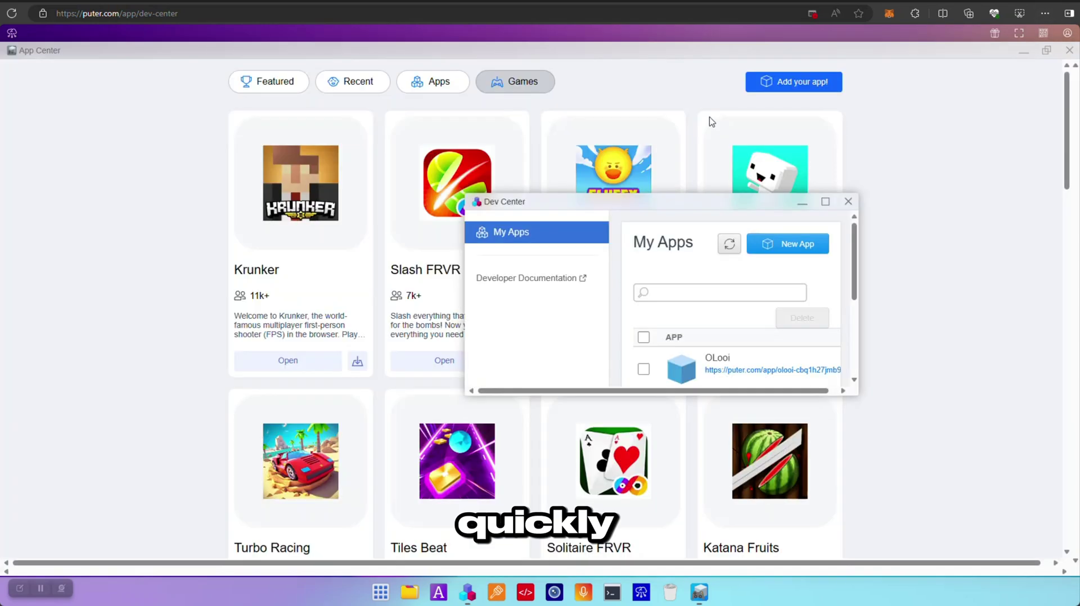
click(1069, 50)
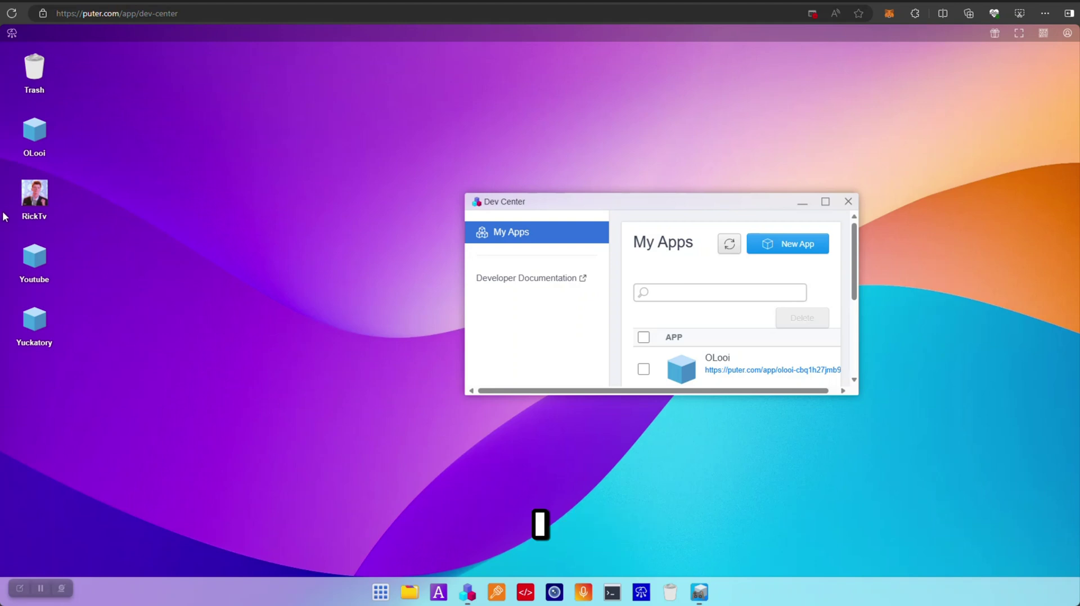
click(28, 200)
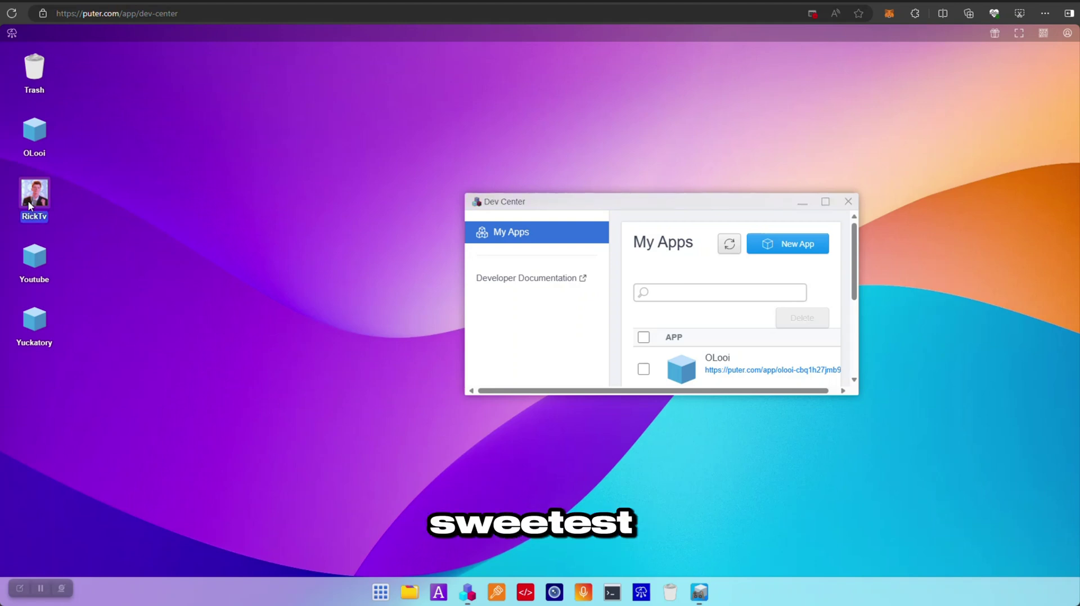
click(805, 206)
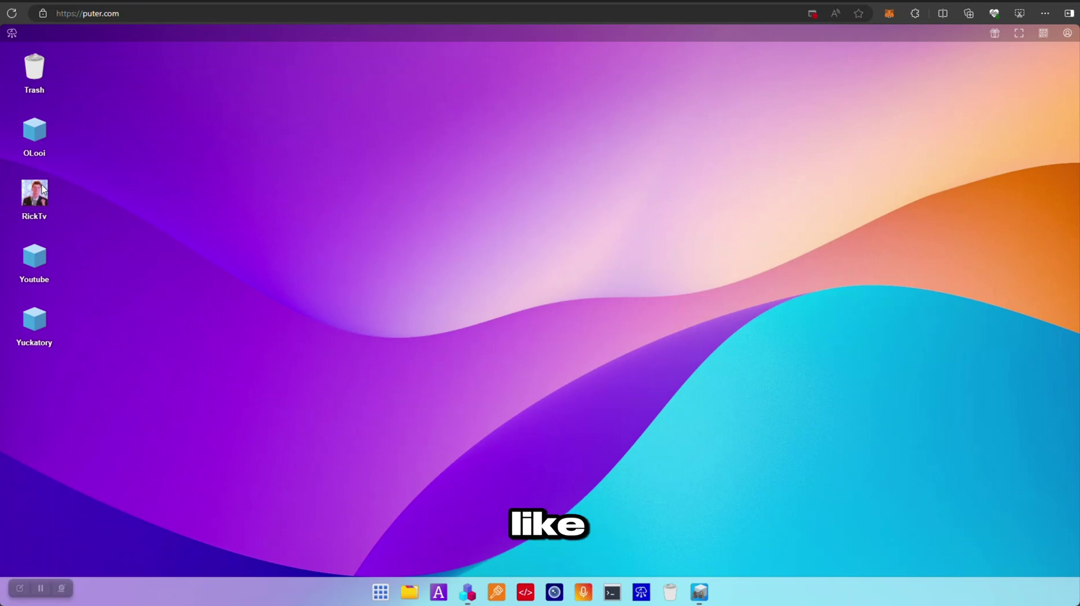
double_click(43, 189)
drag(708, 219, 524, 137)
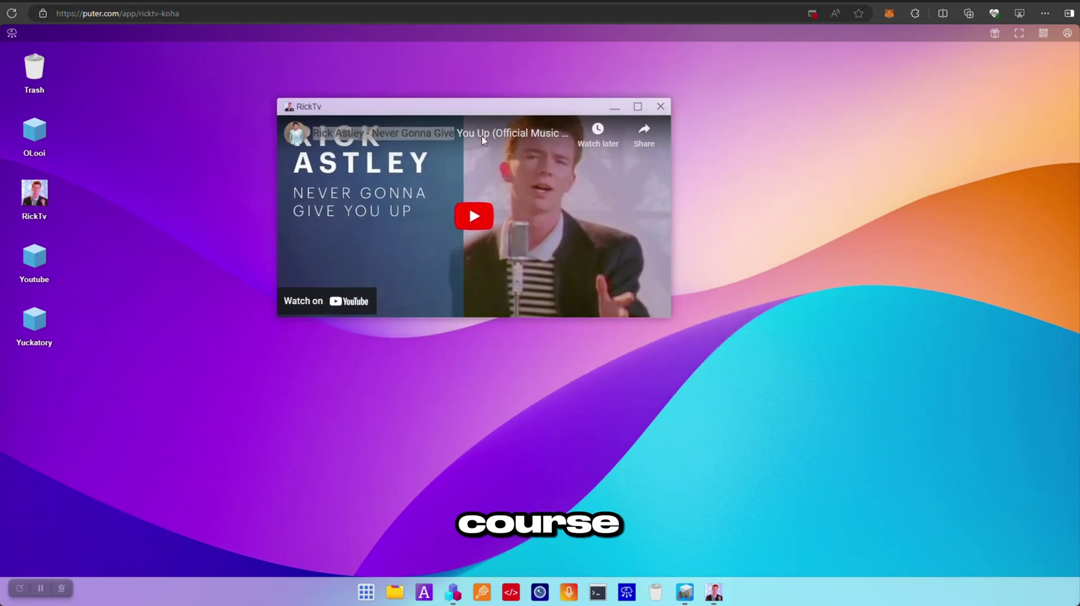
drag(455, 149, 392, 169)
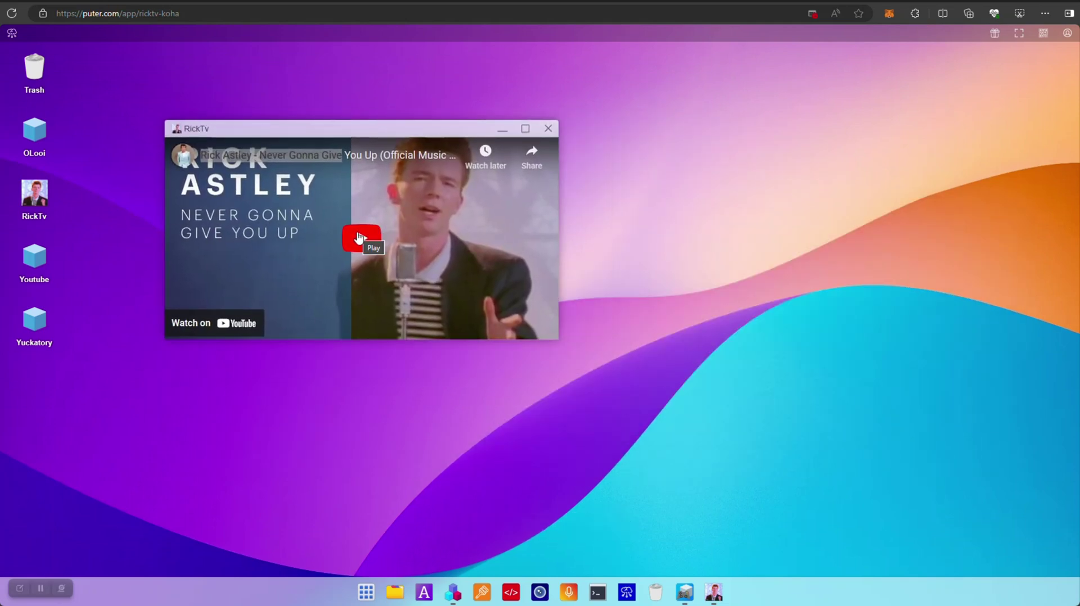
click(359, 238)
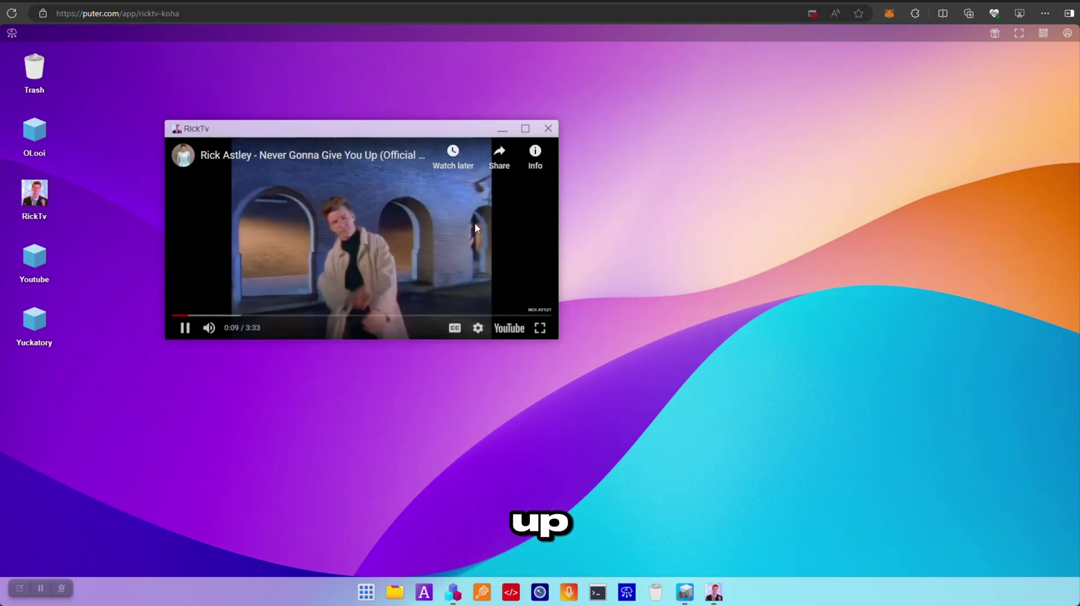
click(548, 128)
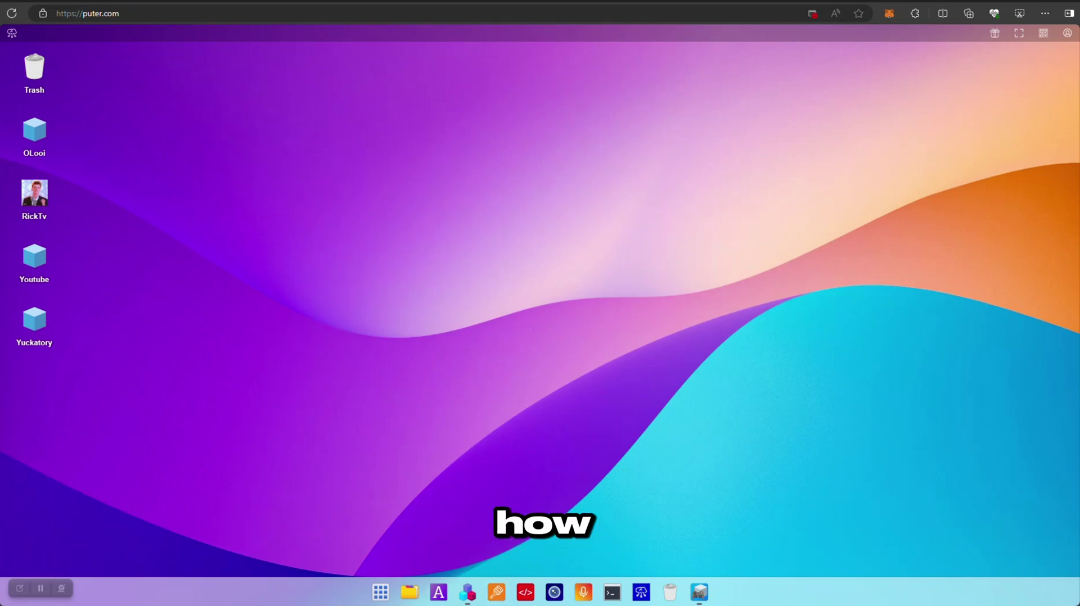
- Open Dev Center full-screen and go to the RickTv app's management page
click(467, 592)
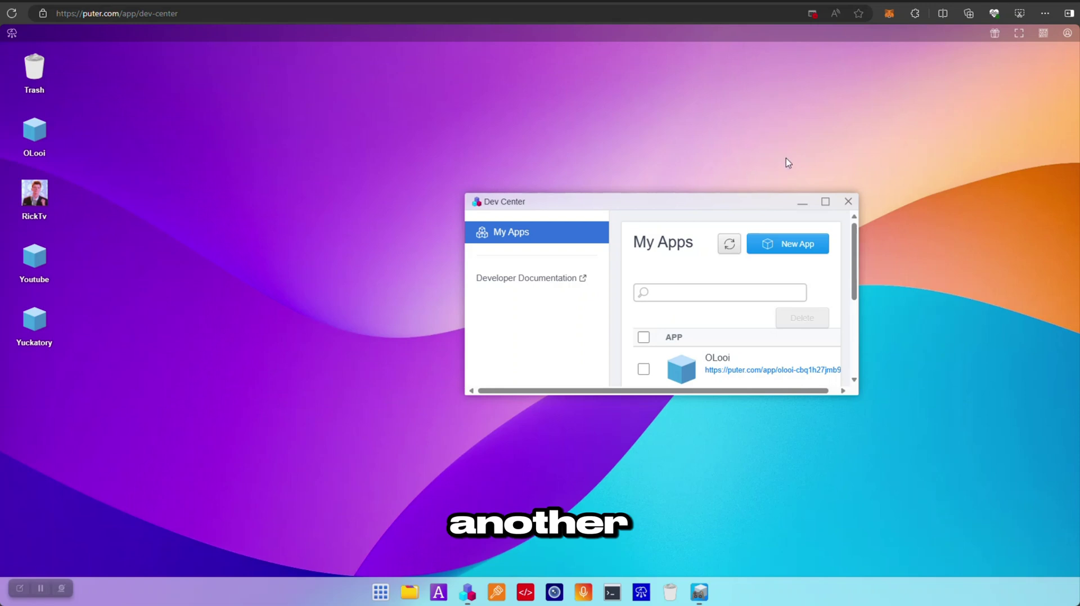
click(825, 201)
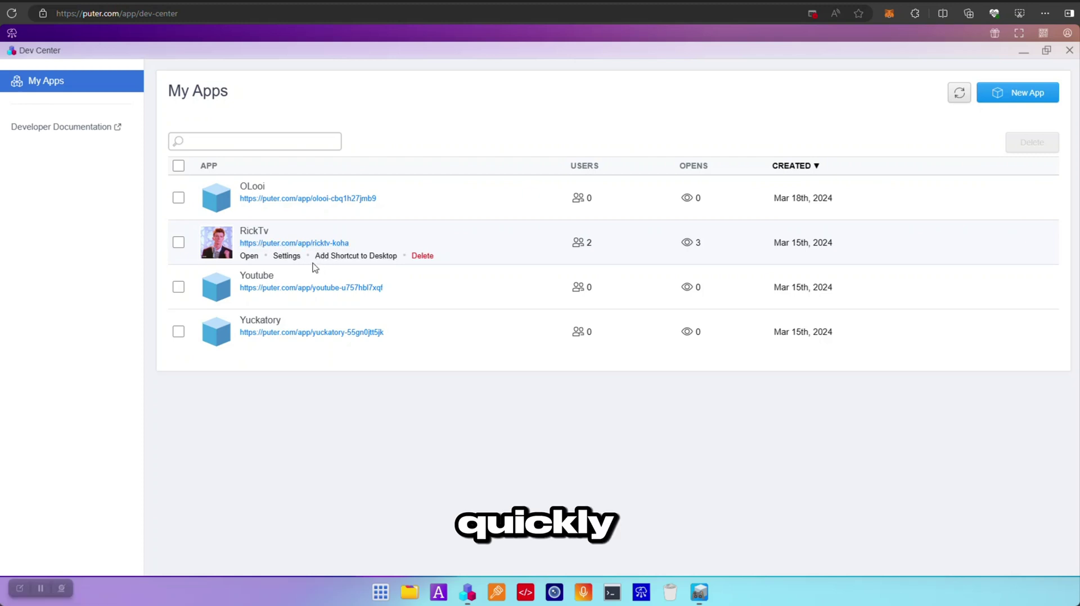
click(286, 259)
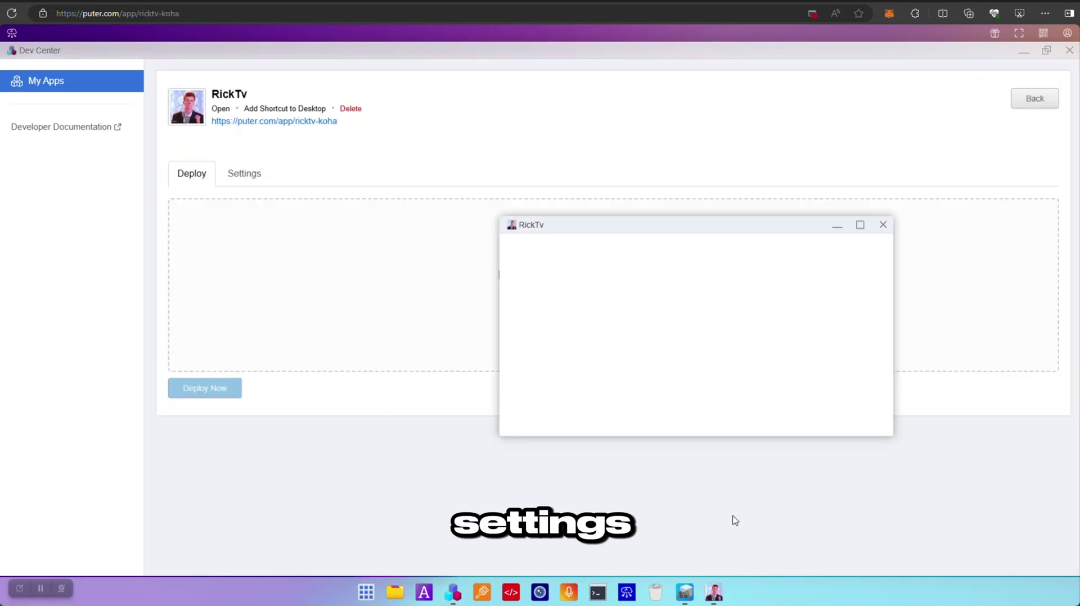
click(882, 224)
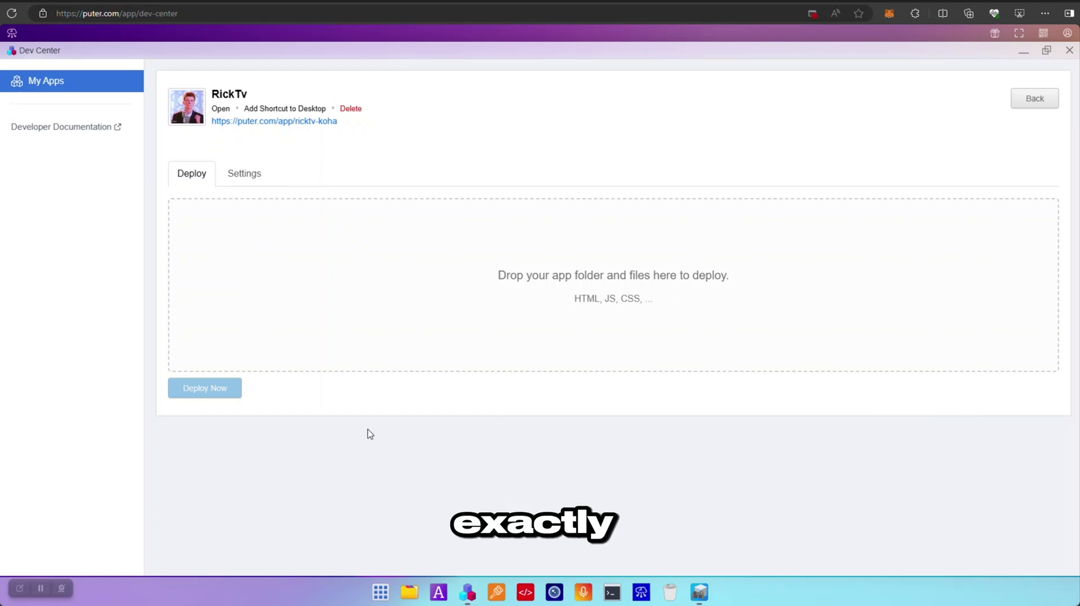
- Look over RickTv's Settings fields, then return to its Deploy section
click(249, 185)
scroll(277, 339, down, 4)
scroll(277, 339, up, 5)
click(188, 173)
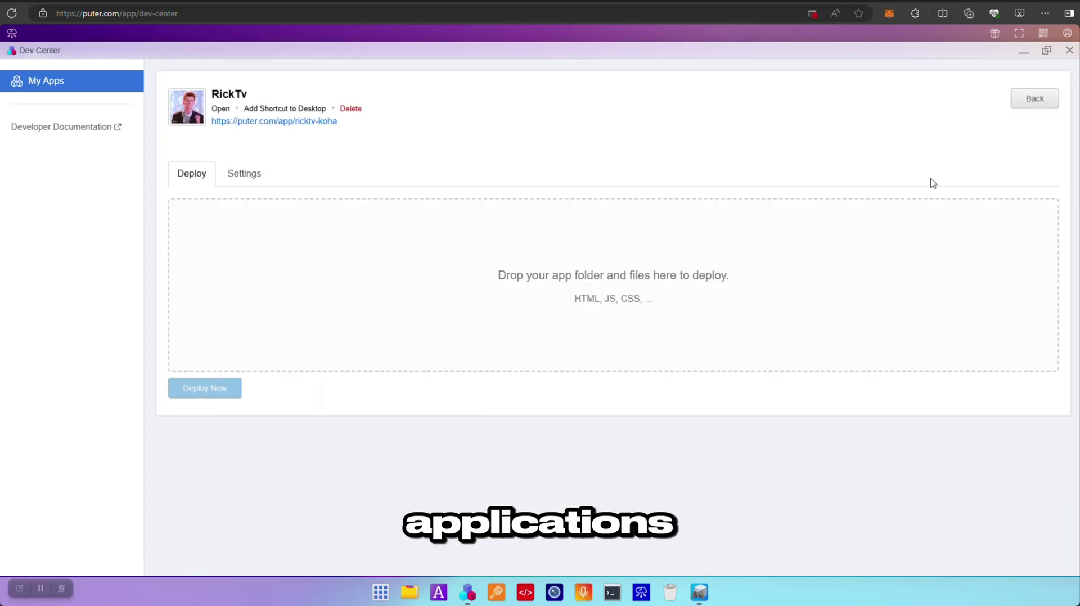
- Close the Dev Center, then open the Phoenix Shell Terminal, move it slightly, and close it
click(1046, 51)
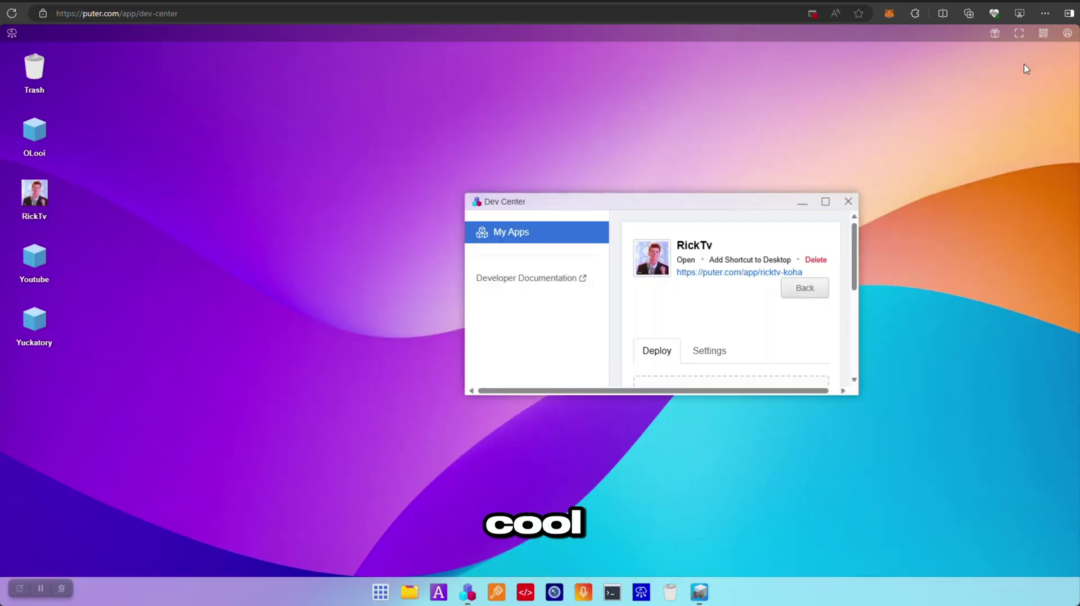
click(846, 201)
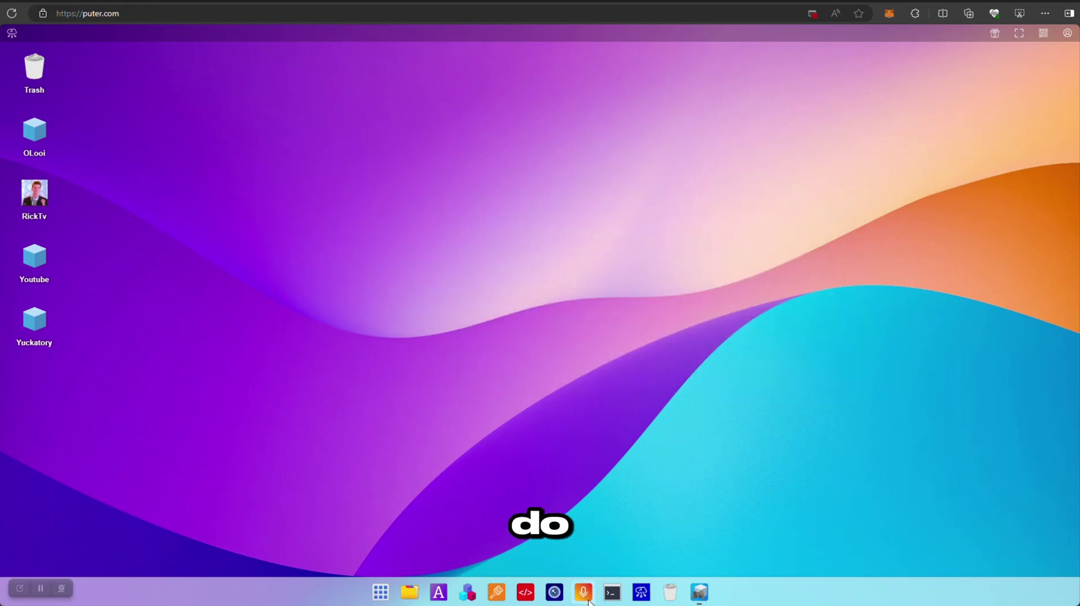
click(611, 596)
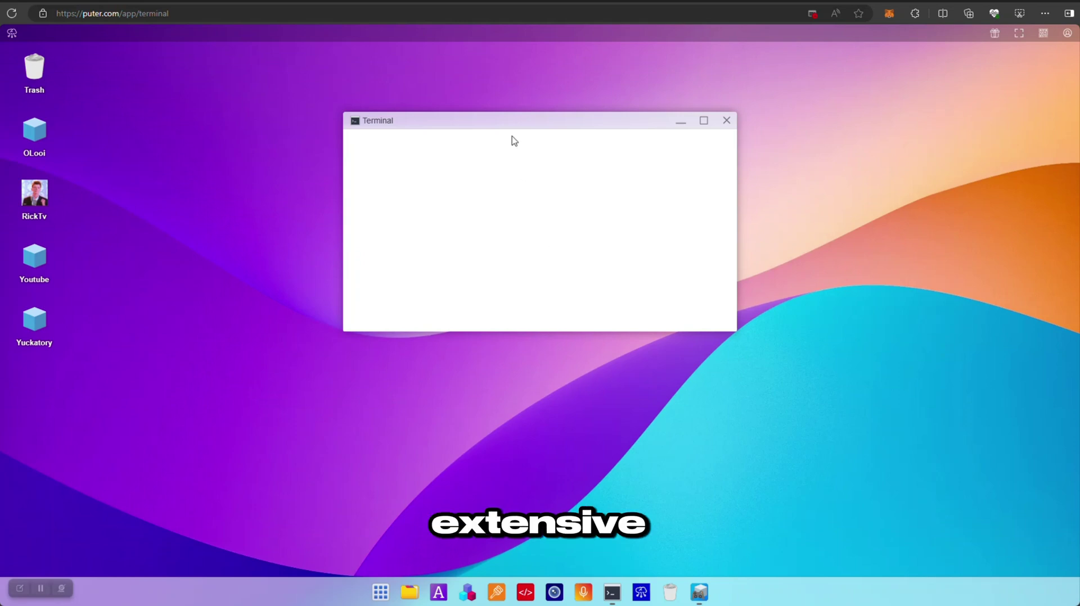
drag(525, 123, 499, 116)
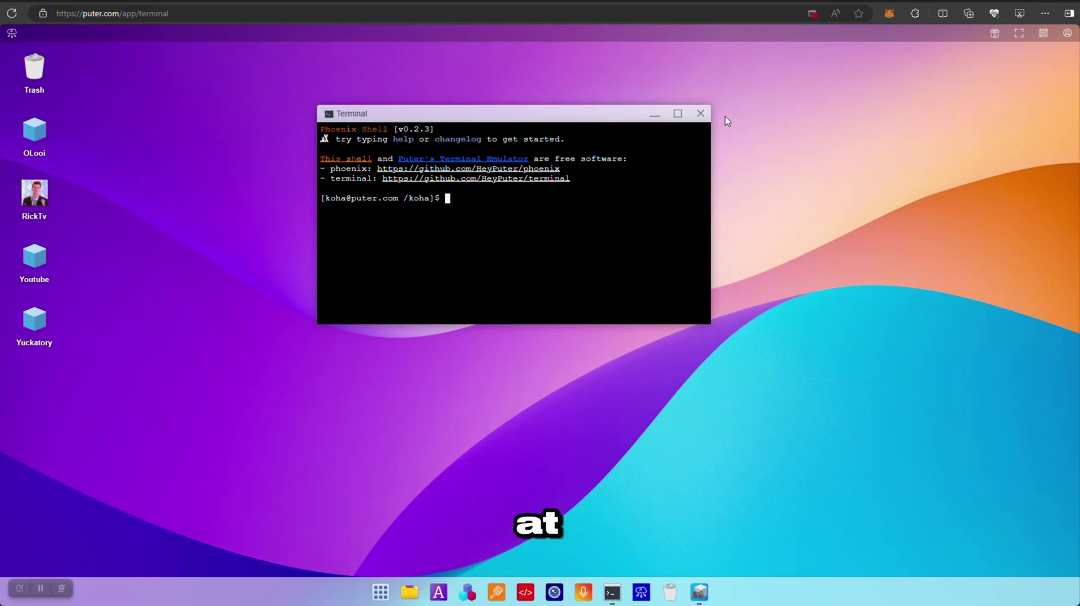
click(700, 114)
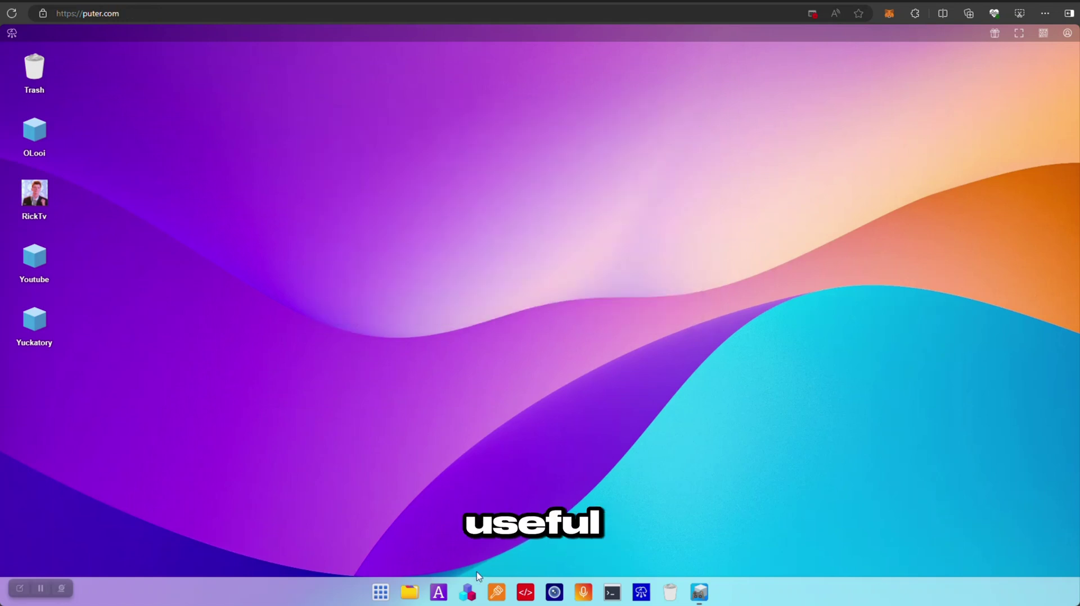
click(379, 593)
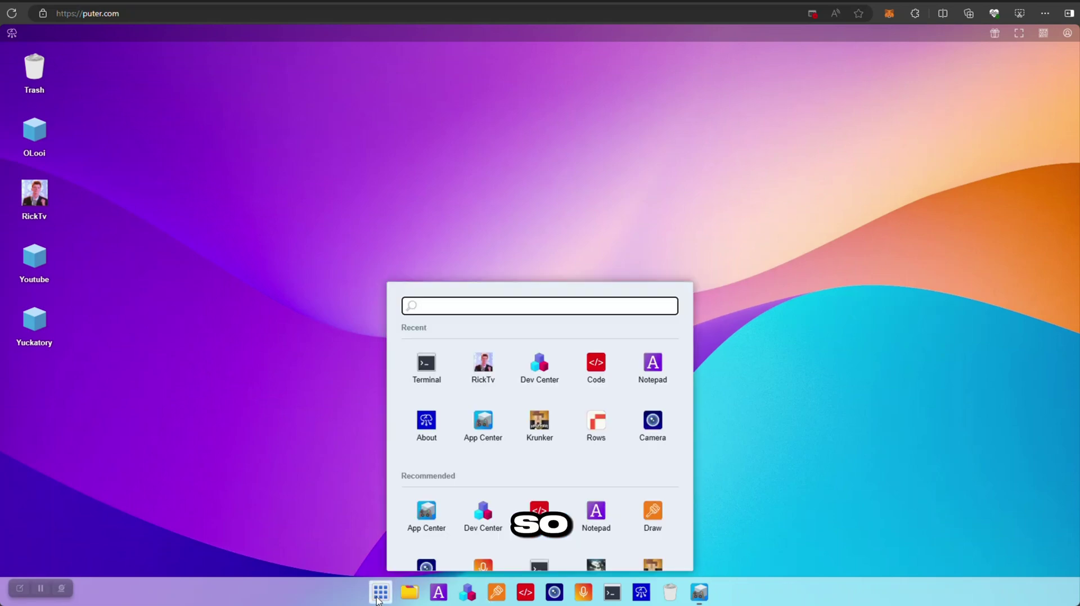
click(554, 433)
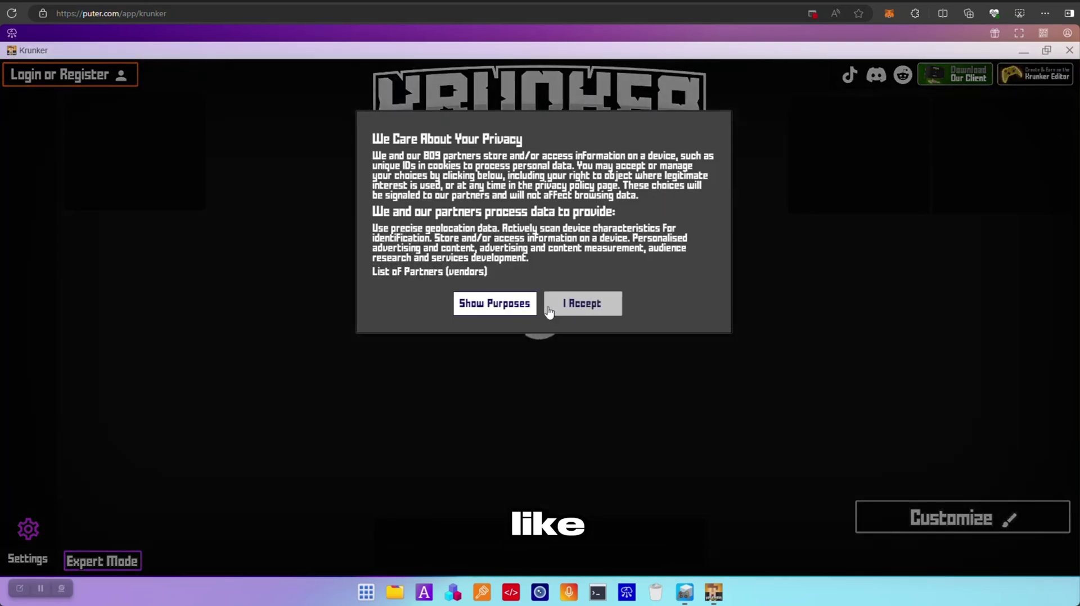
click(555, 311)
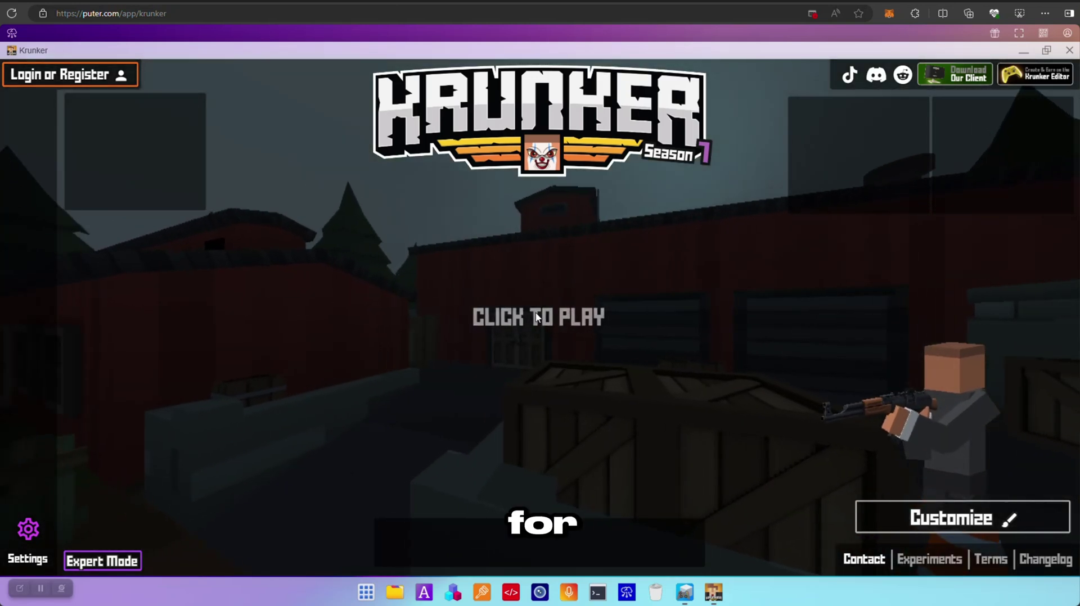
click(537, 318)
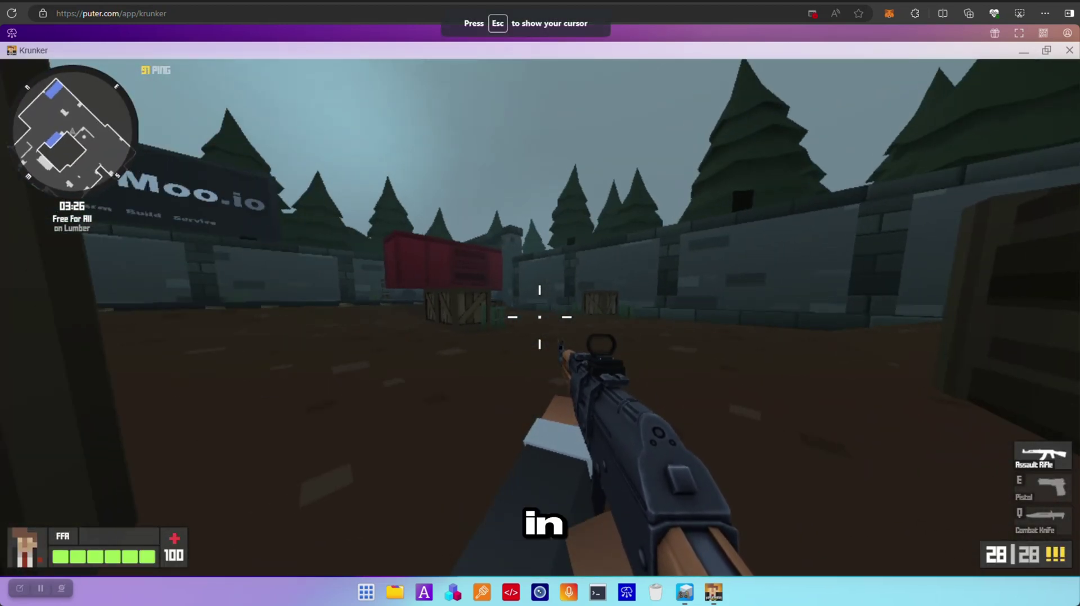
key(w)
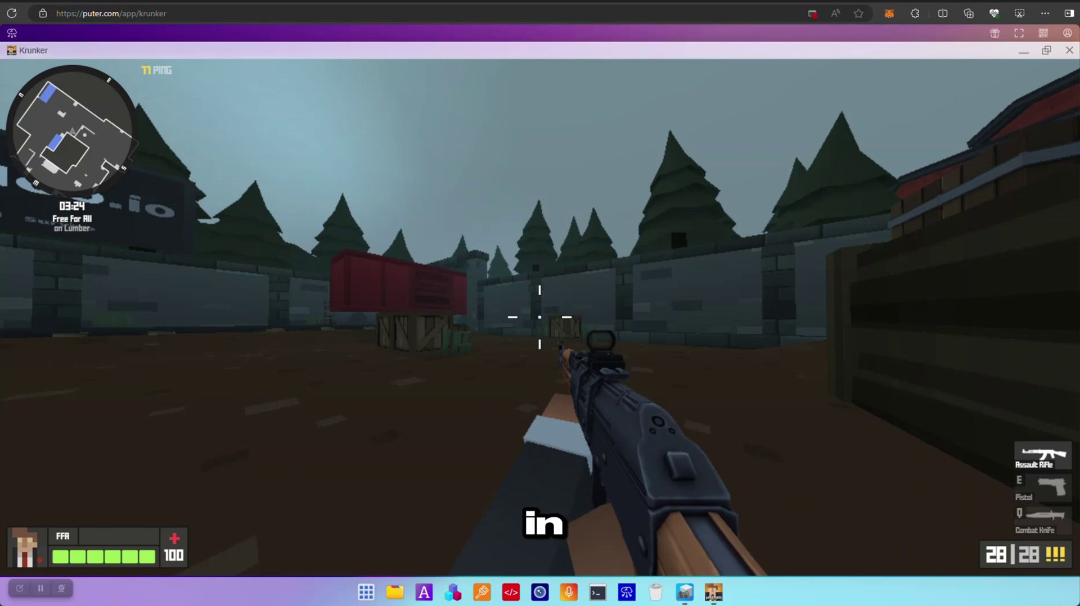
key(w)
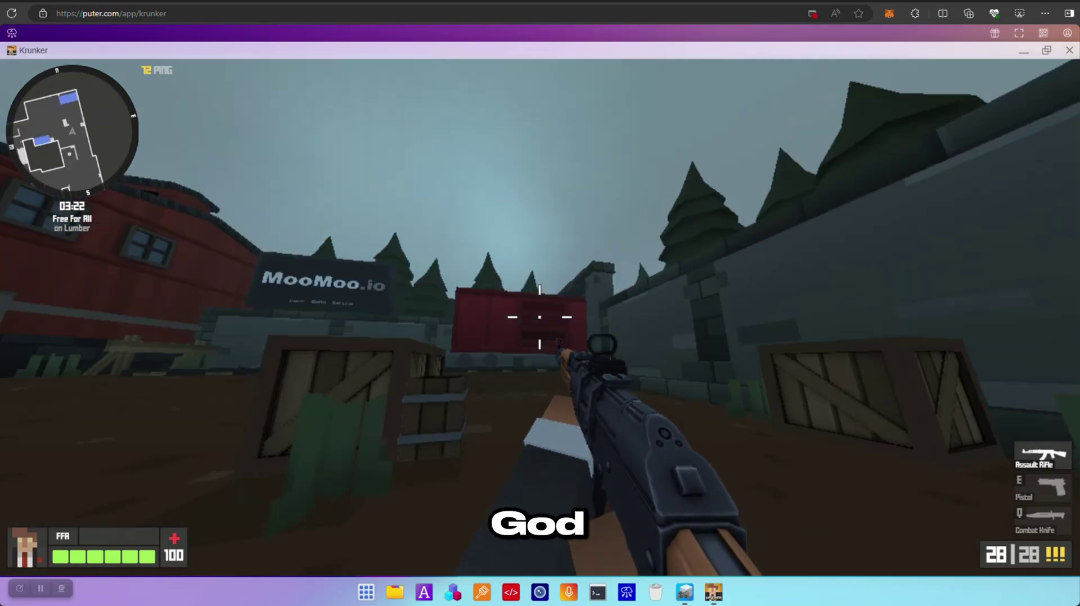
key(w)
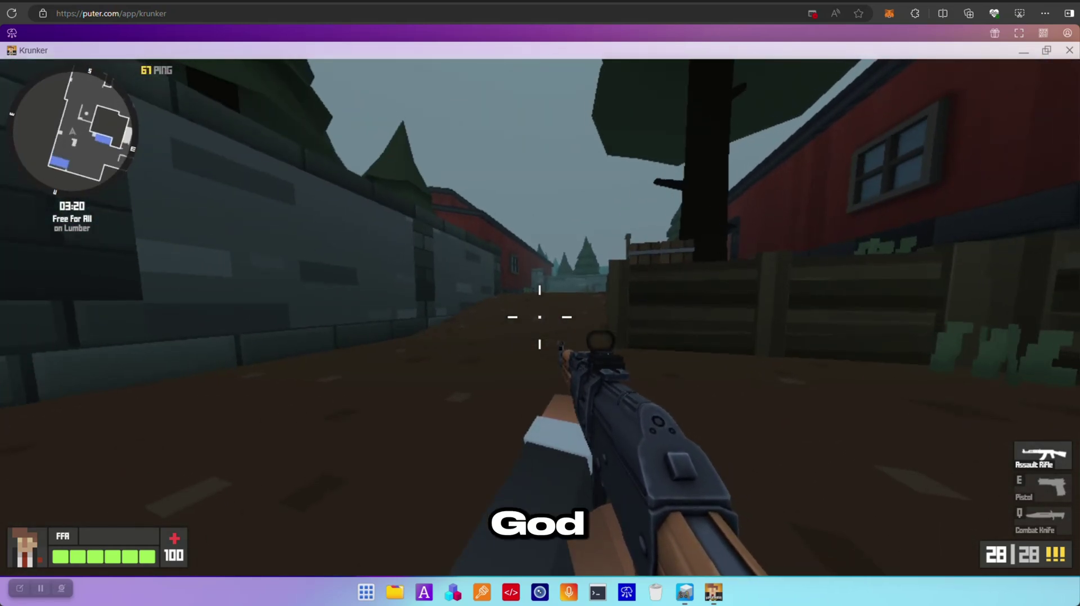
key(w)
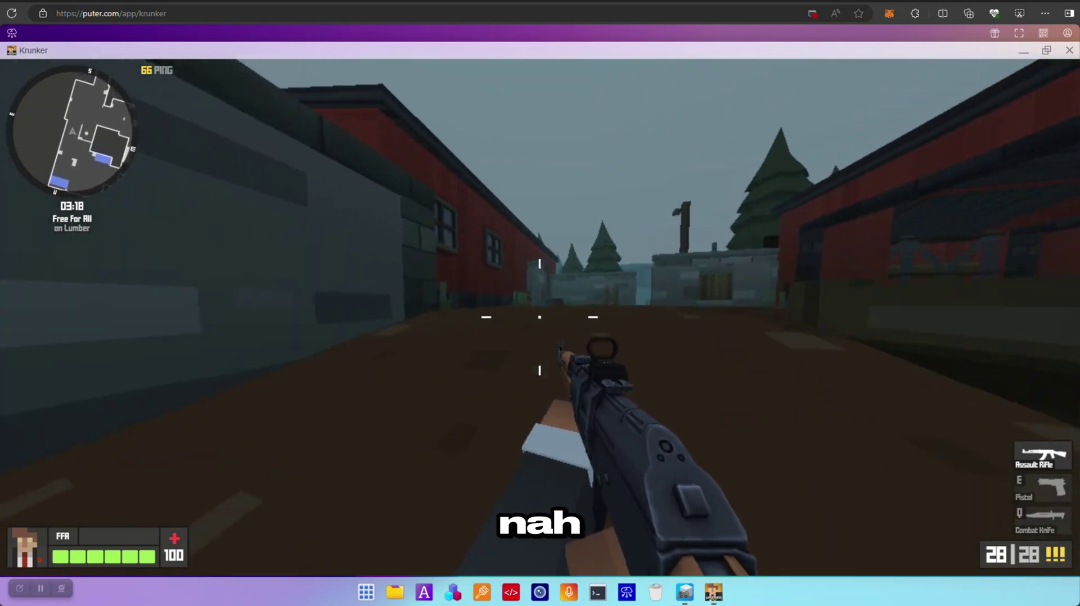
key(w)
click(539, 317)
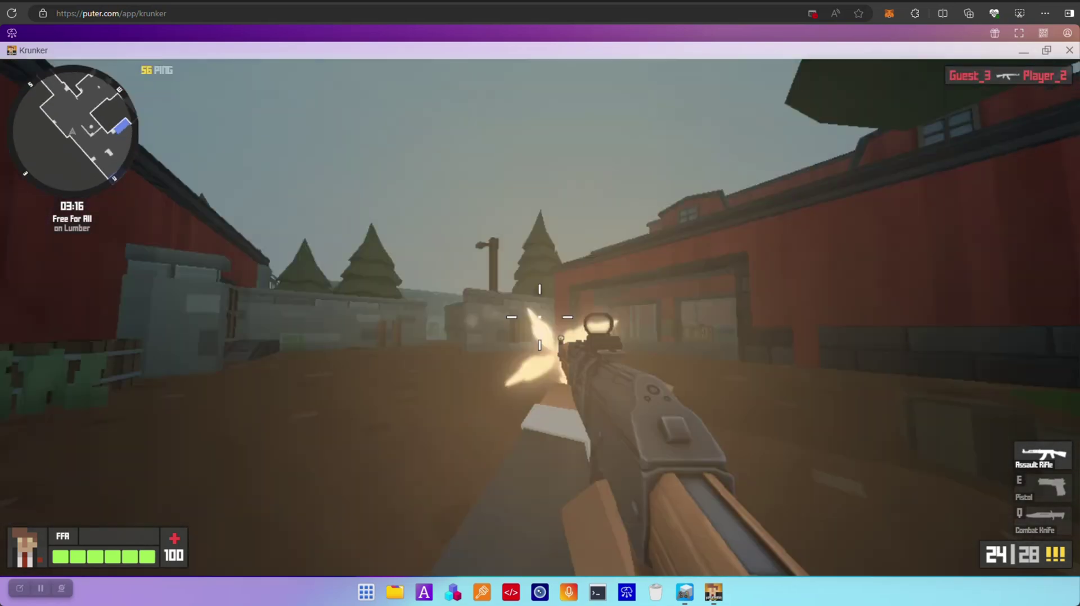
click(539, 316)
click(539, 316)
click(539, 317)
click(539, 317)
click(539, 316)
click(540, 317)
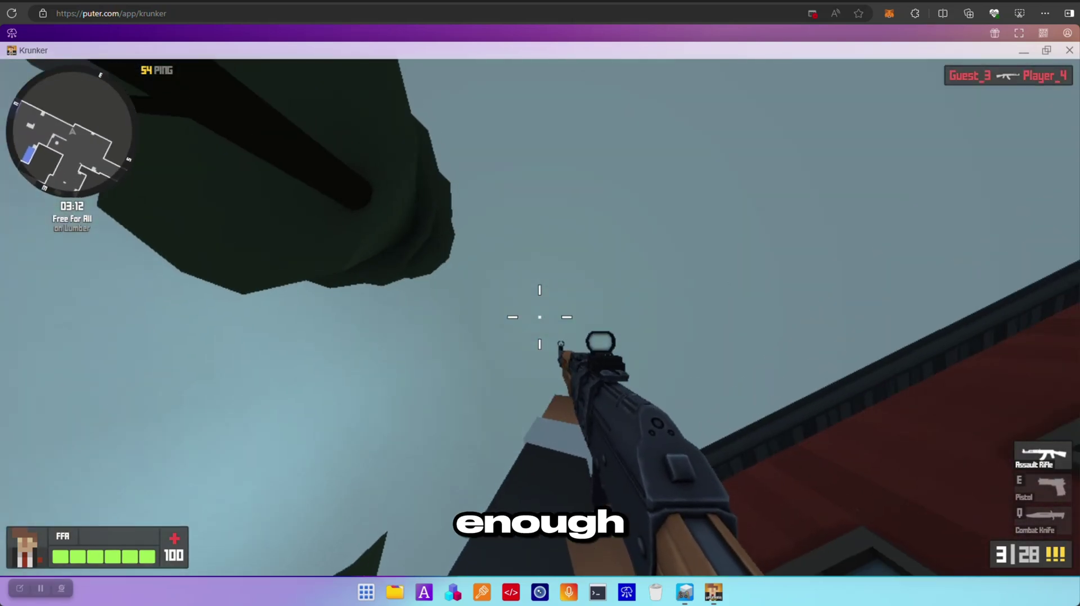
key(Escape)
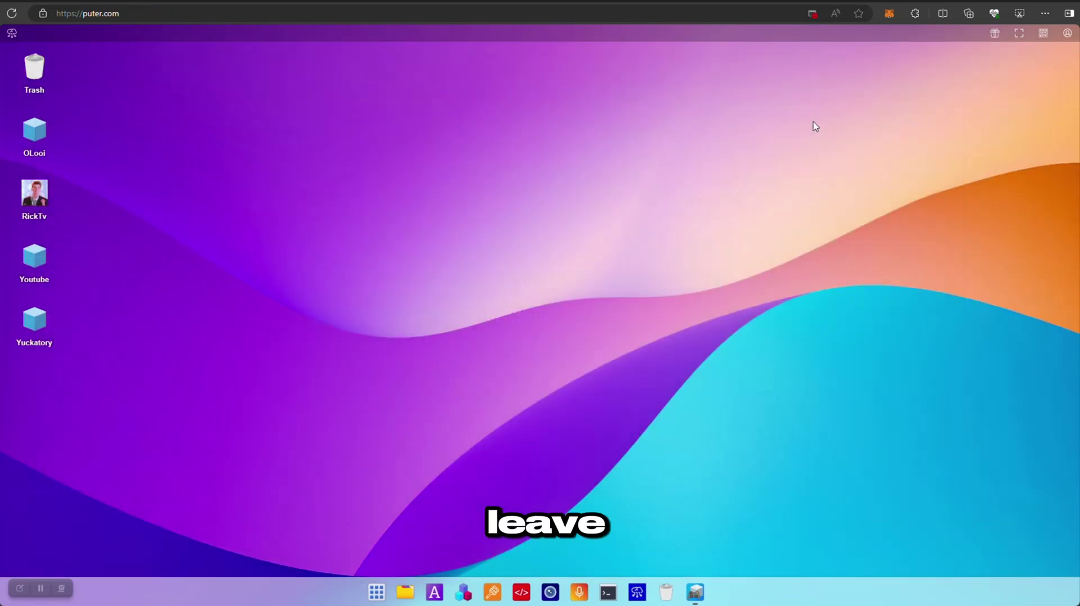
click(1069, 50)
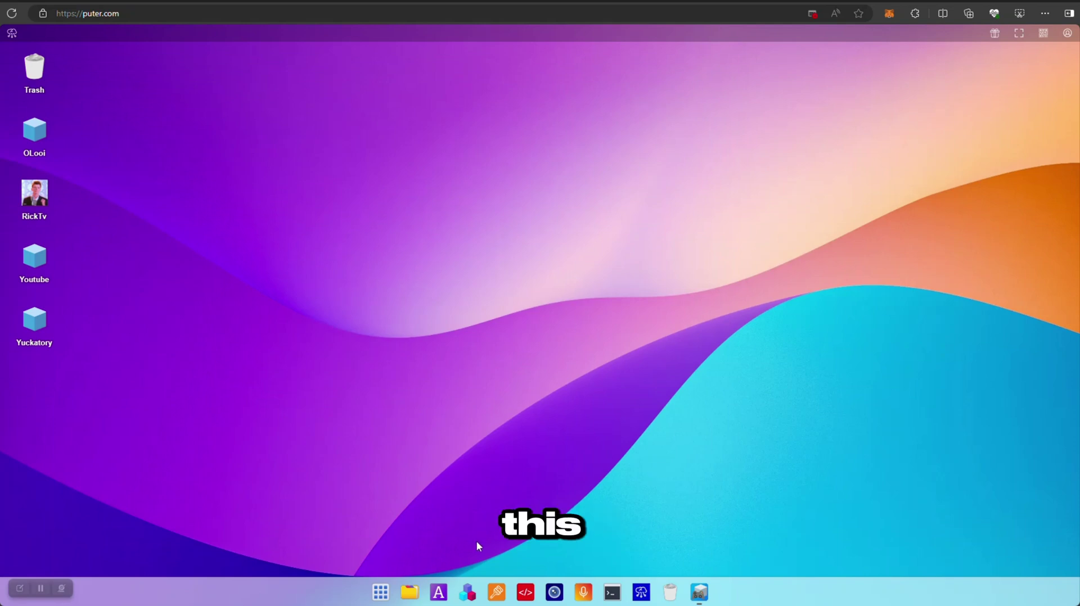
- Open the About window (455.5 KB of 500 MB used) and follow its link to Puter.js Docs
click(642, 592)
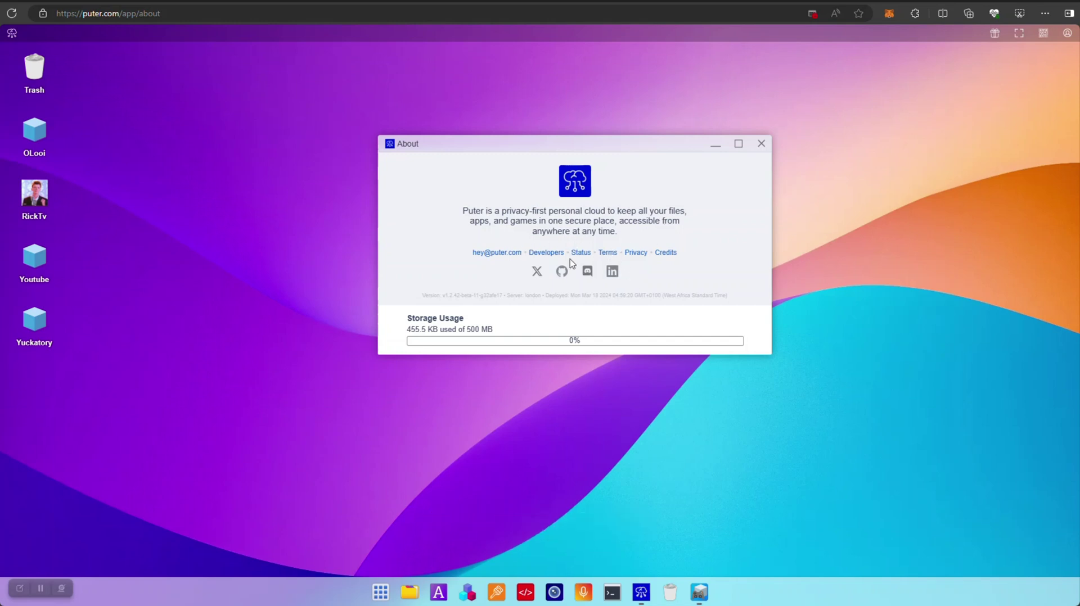
click(545, 252)
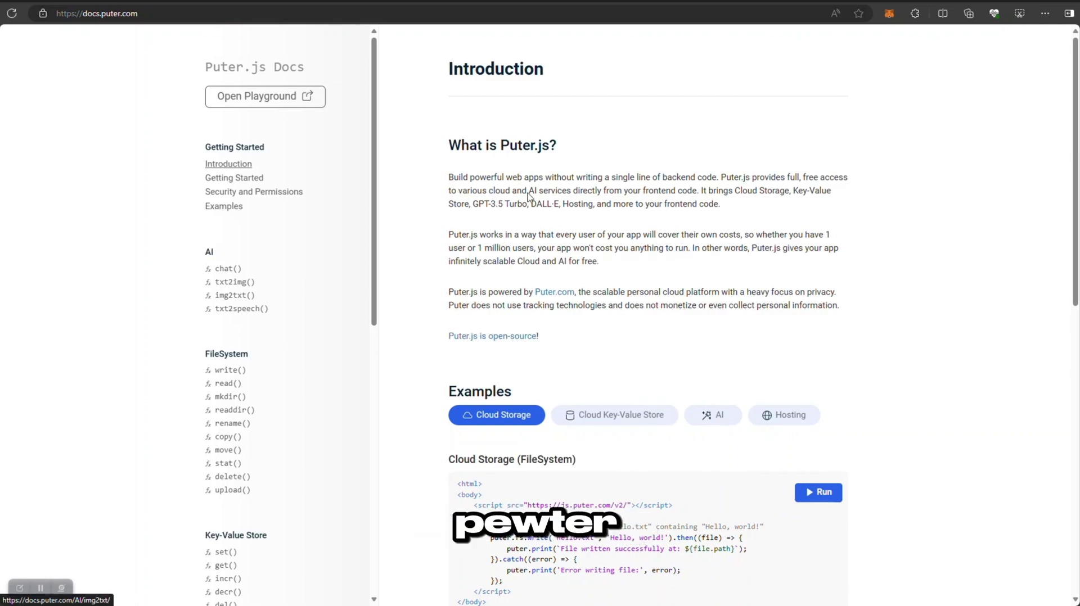
- Scroll down and back up through the docs.puter.com introduction page
scroll(506, 225, down, 8)
scroll(549, 169, up, 8)
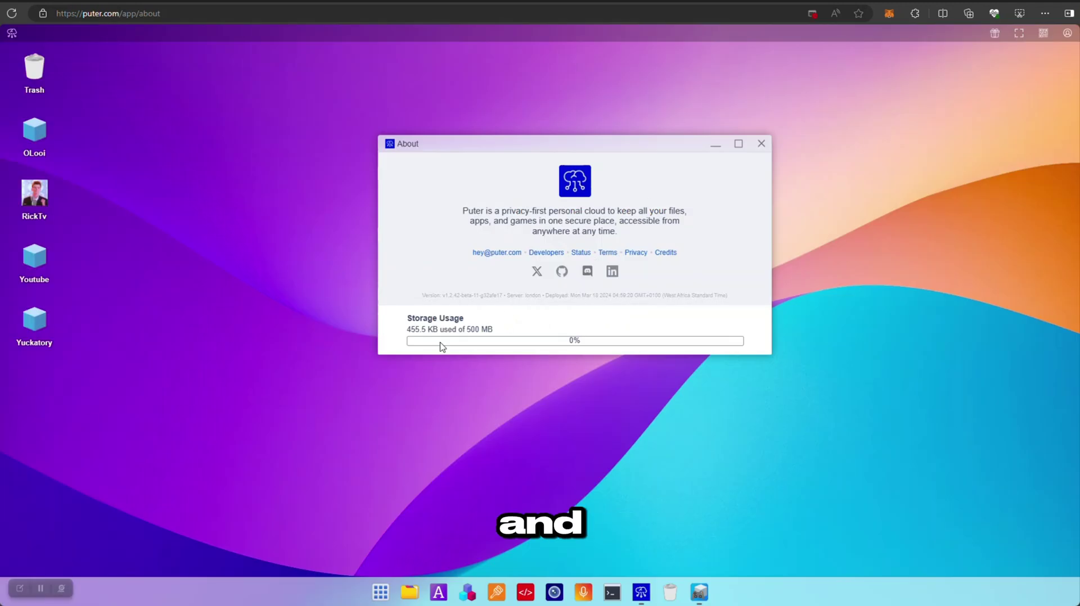
- Highlight the '455.5 KB used of 500 MB' storage figure, then close the About window
click(523, 332)
drag(502, 333, 398, 335)
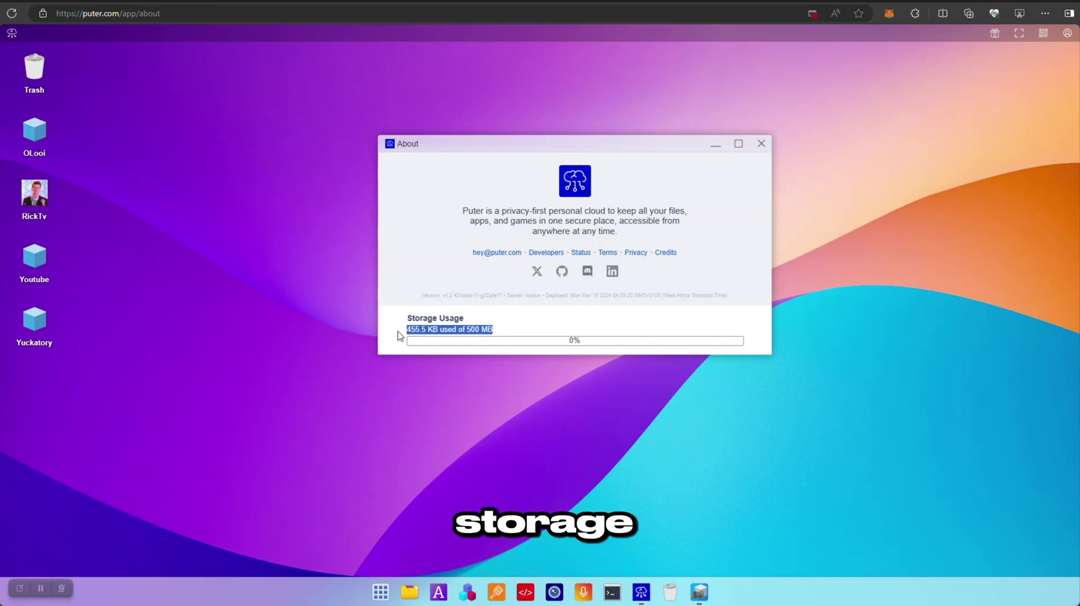
click(517, 329)
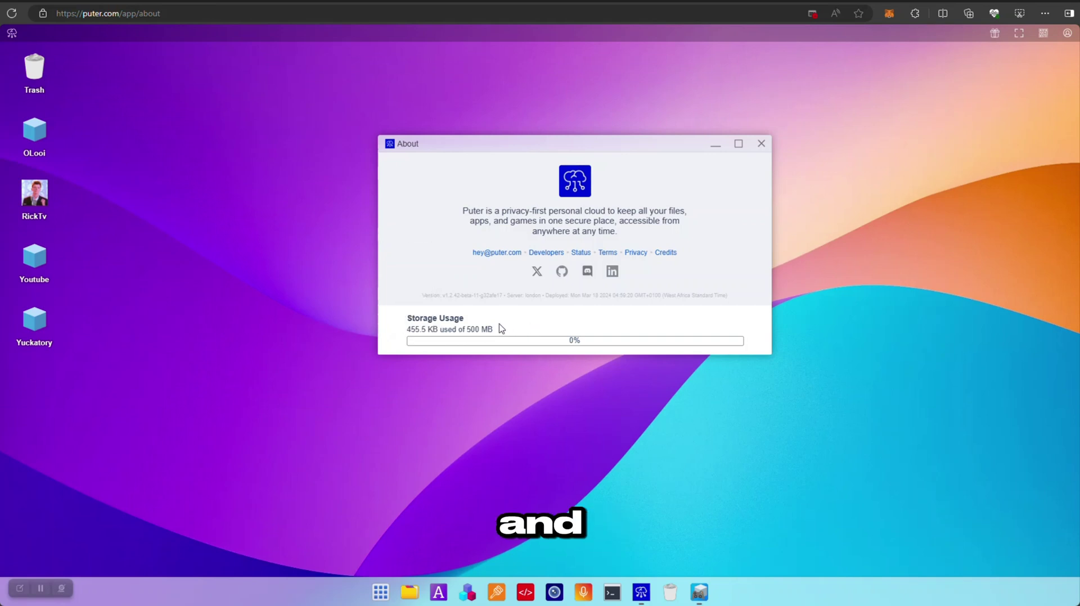
drag(493, 330, 431, 332)
click(520, 330)
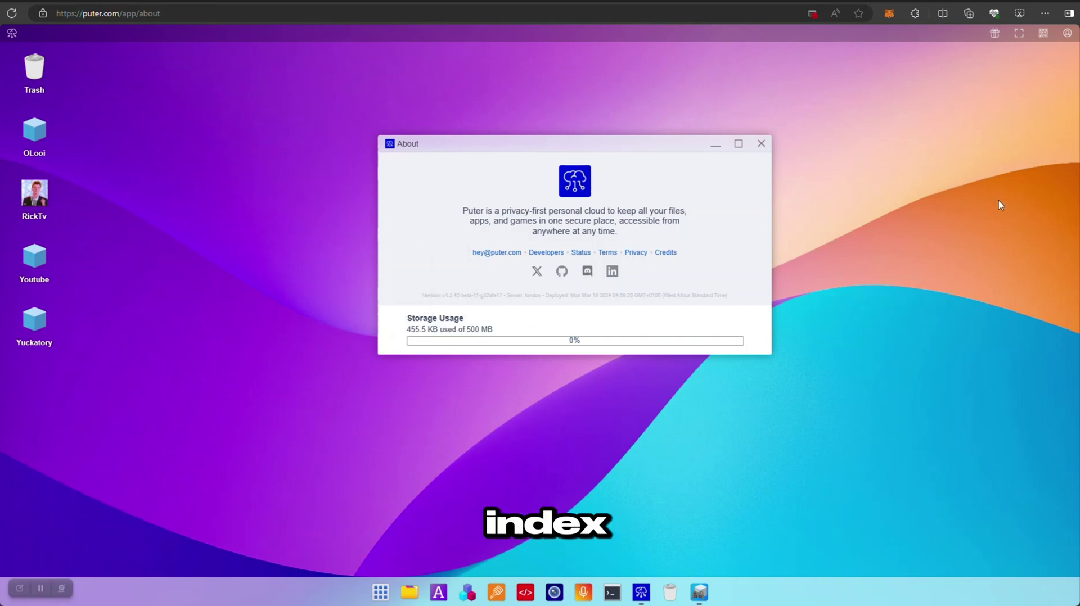
click(762, 144)
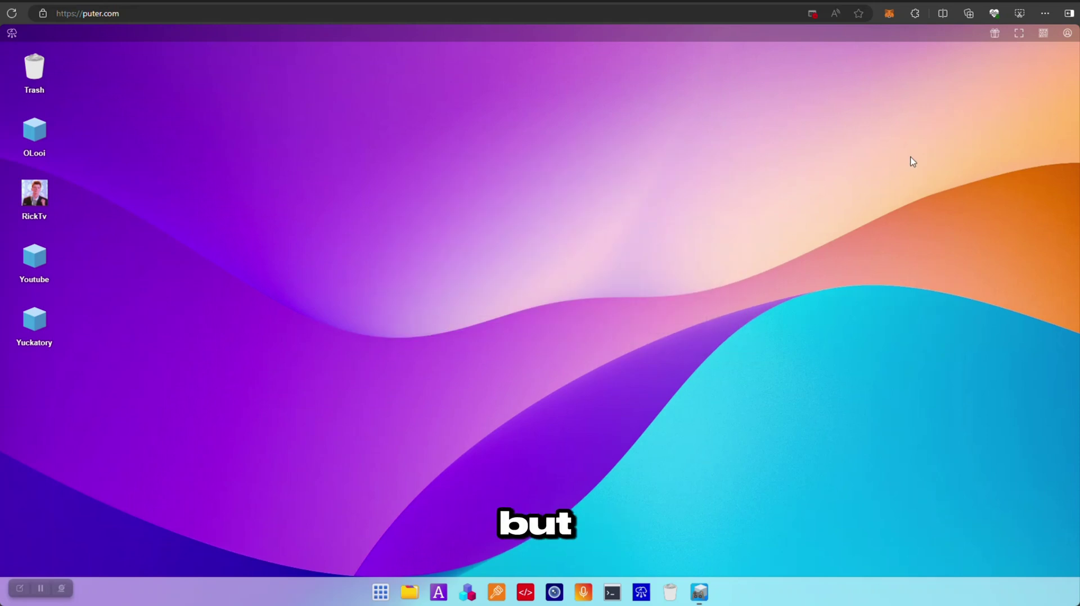
- Open a Files window on the Documents folder, then bring up the account menu again
click(1067, 33)
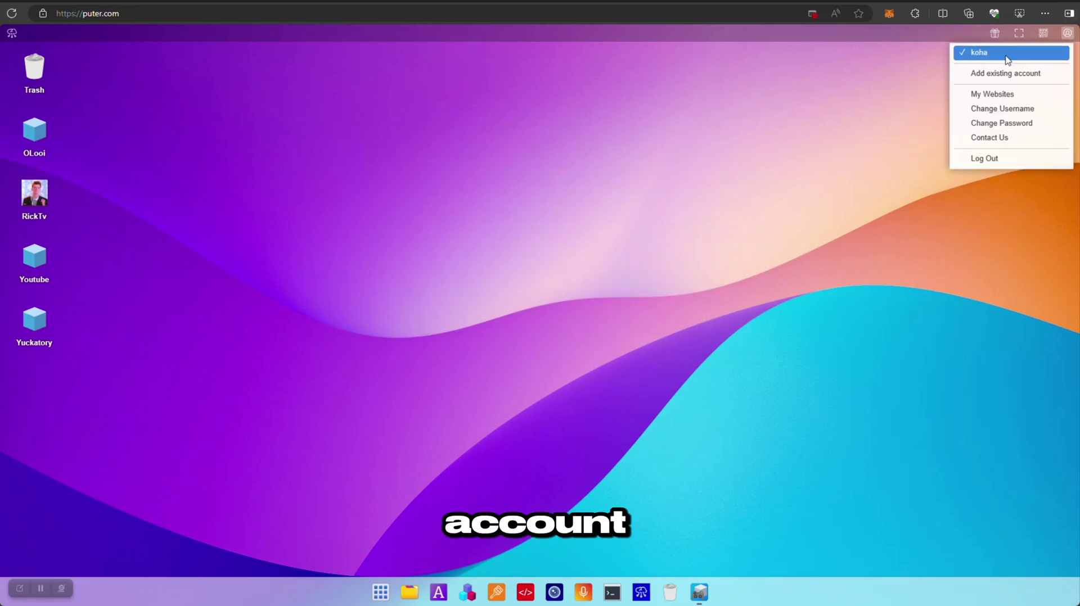
click(410, 592)
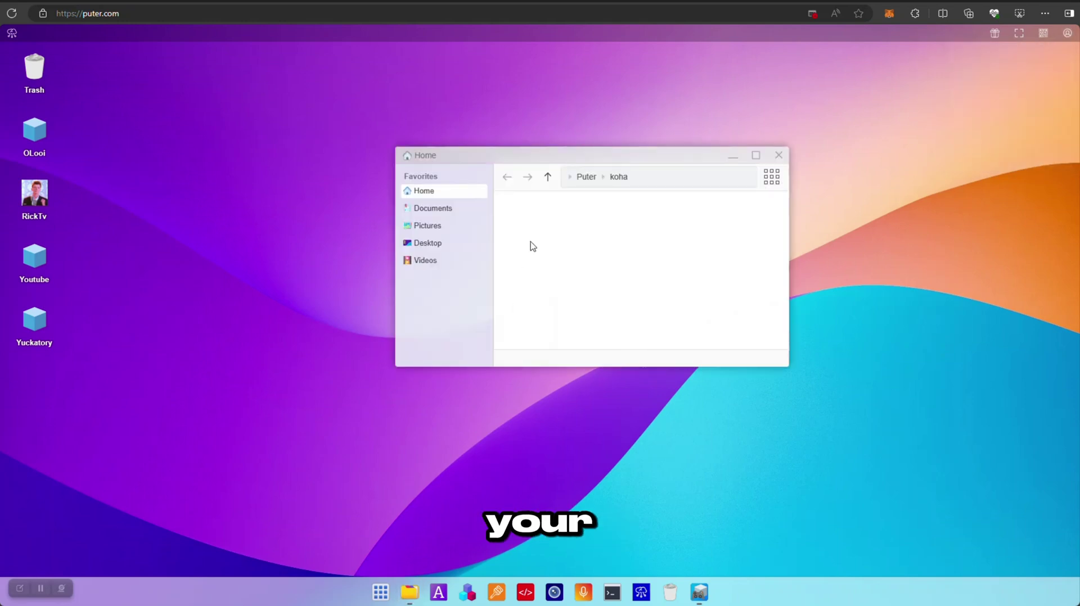
click(449, 218)
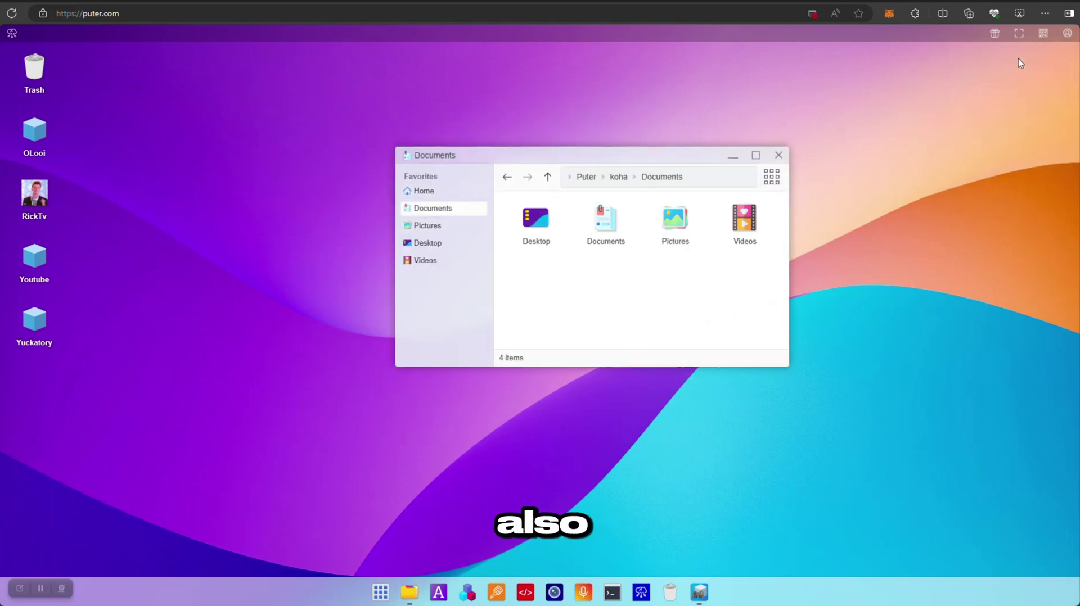
click(1067, 33)
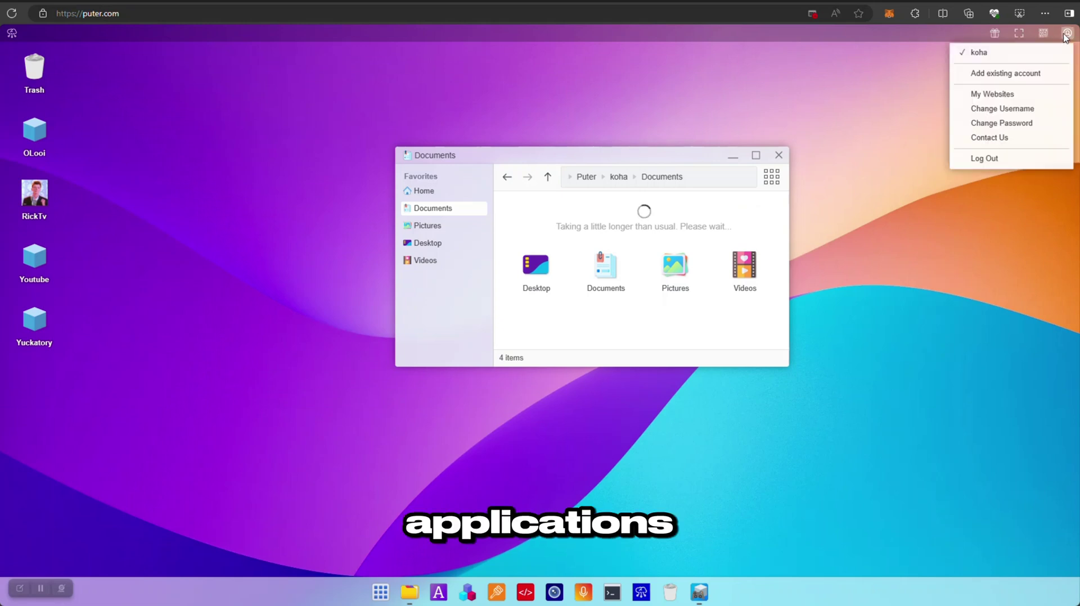
- Review My Websites with Documents moved bottom-right, check a site's options, then close the list
click(1008, 93)
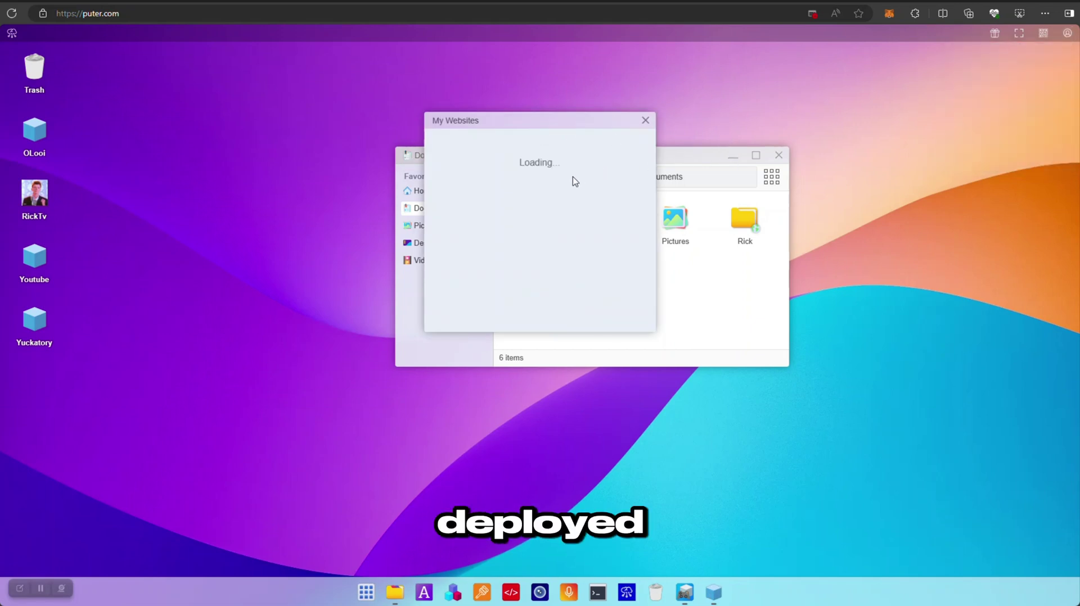
drag(678, 163, 1012, 354)
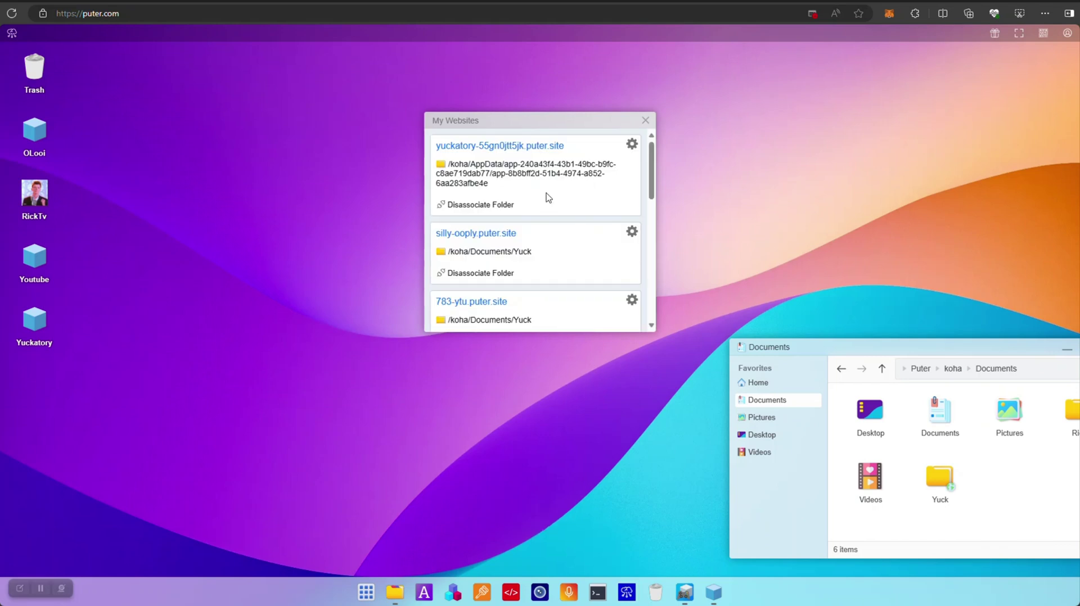
scroll(602, 211, down, 4)
scroll(548, 198, up, 4)
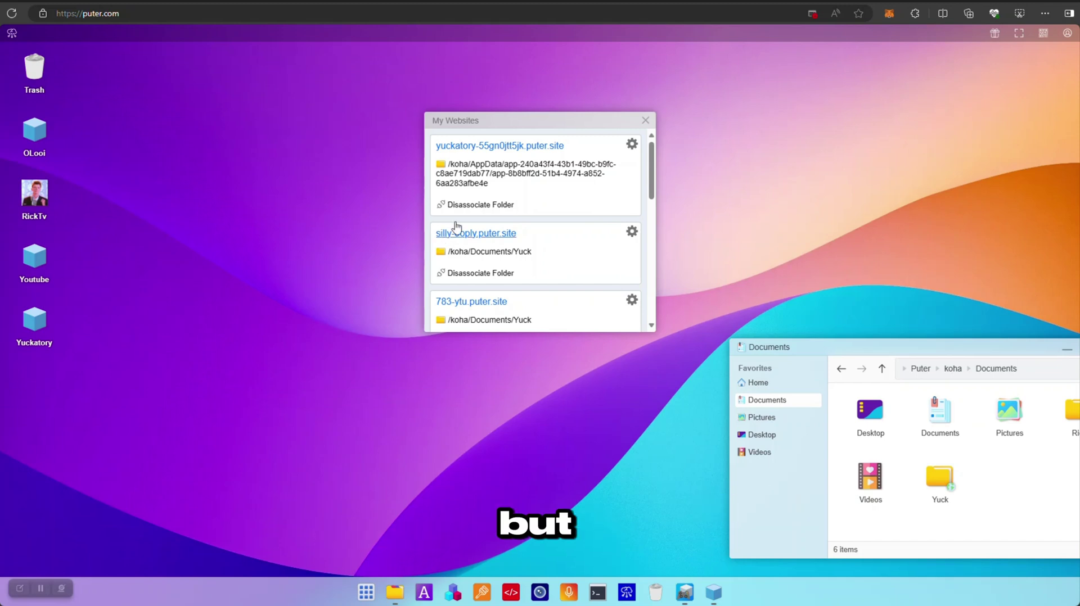
click(631, 144)
click(591, 191)
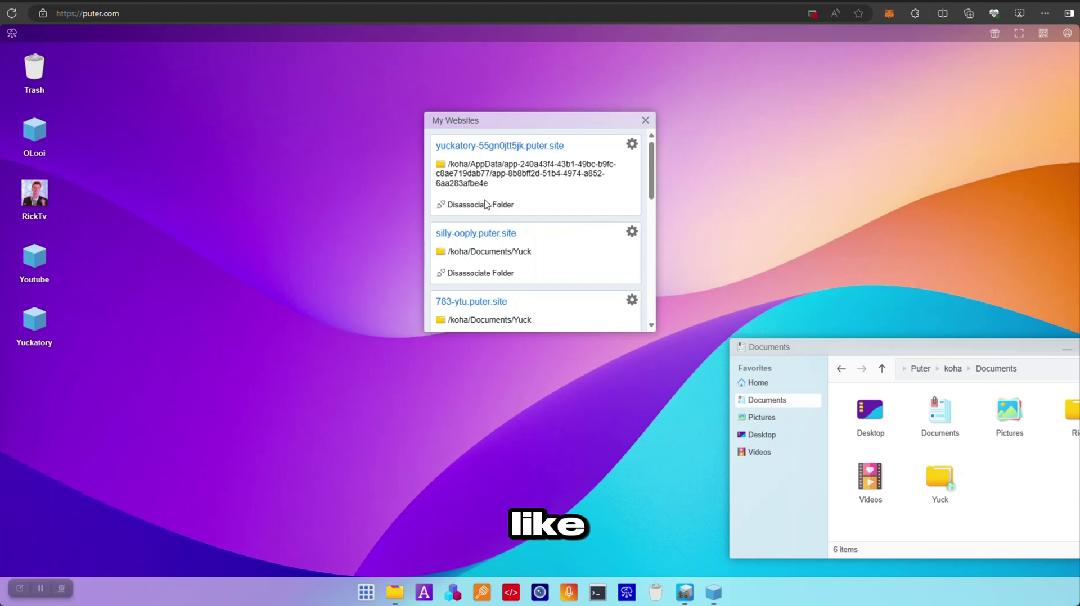
click(645, 120)
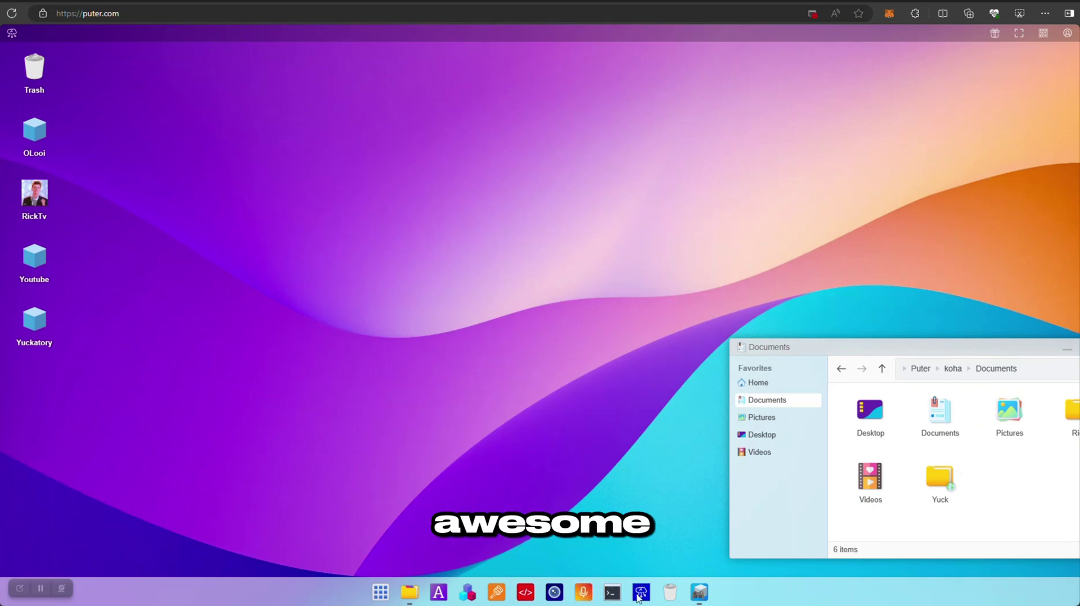
- Recentre and close the Documents window, then show and dismiss the app launcher
drag(911, 356, 576, 318)
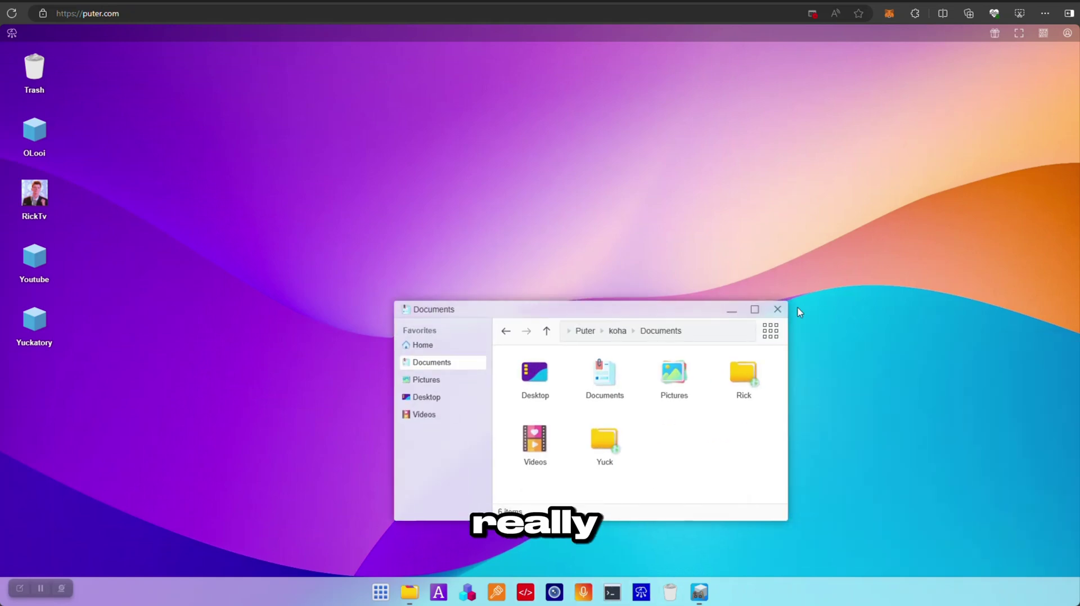
click(776, 309)
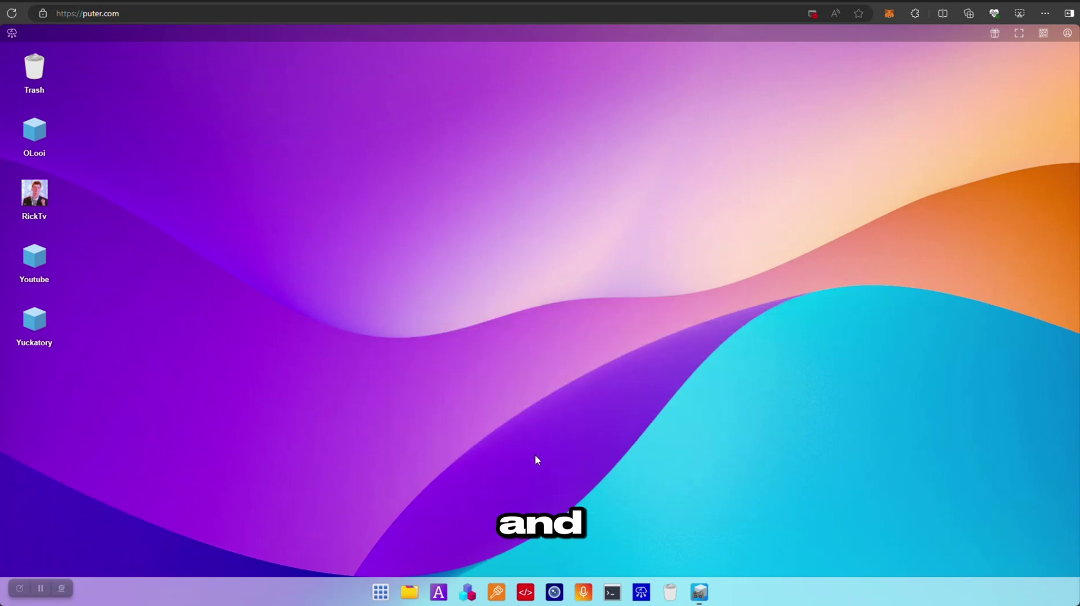
click(380, 591)
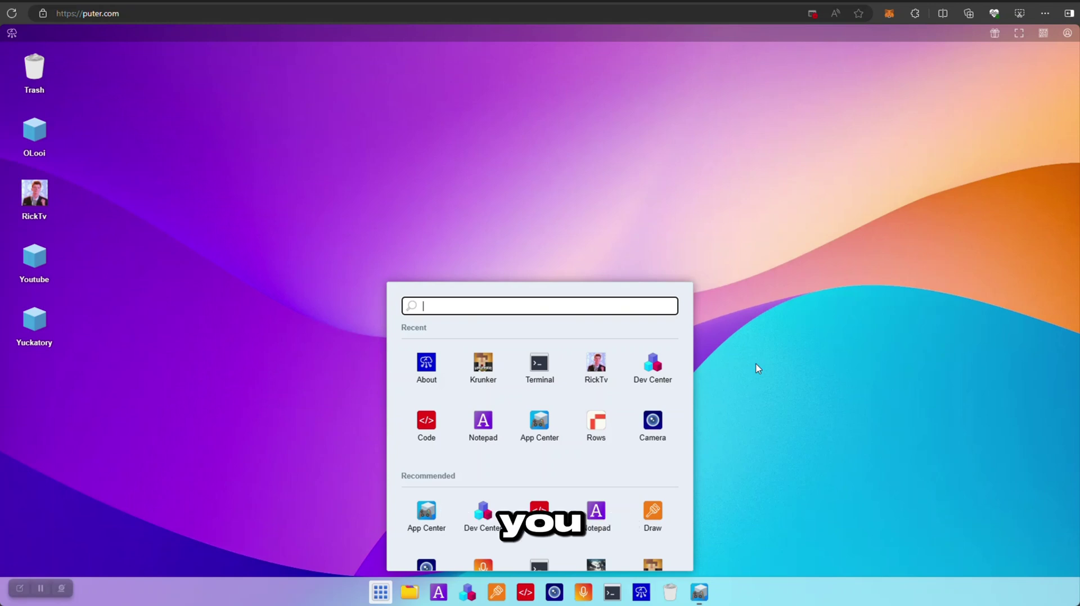
click(675, 233)
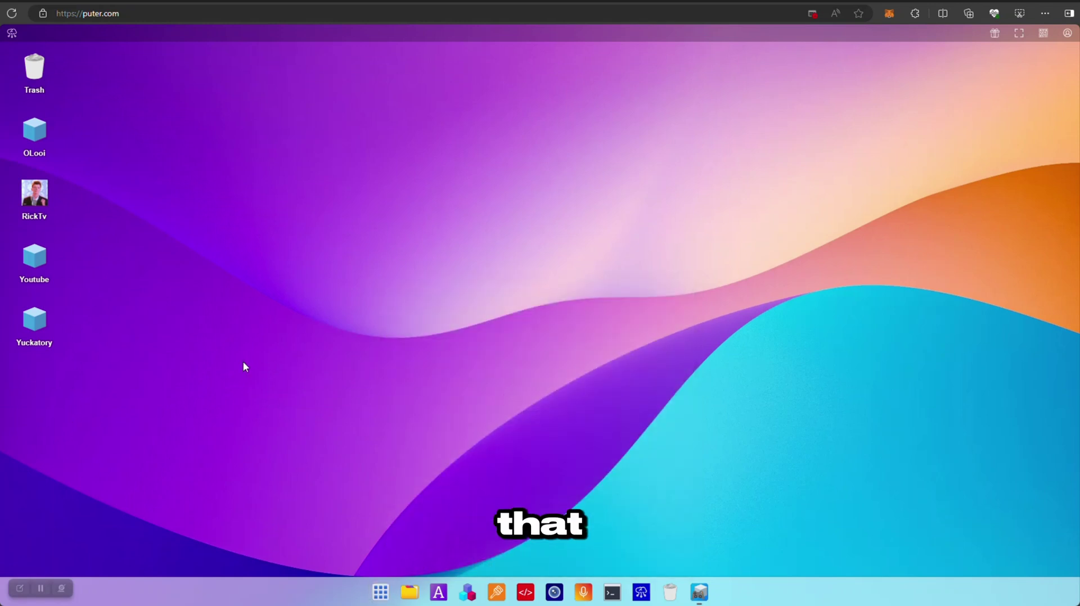
- Move through the browser tabs to the Puter Incentive Program Terms page
click(32, 466)
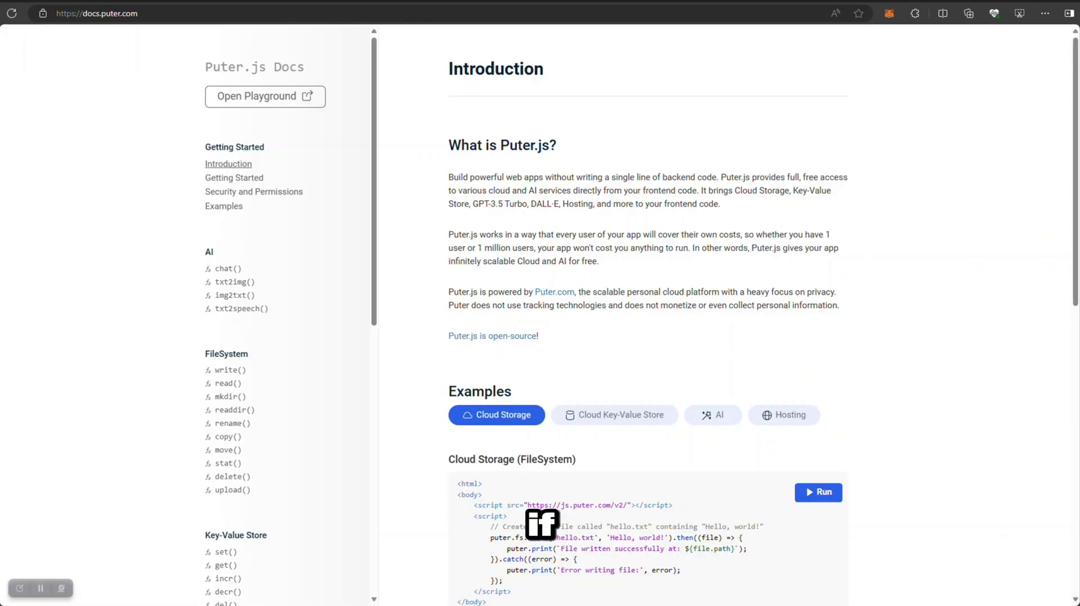
key(ctrl+Tab)
scroll(509, 315, up, 15)
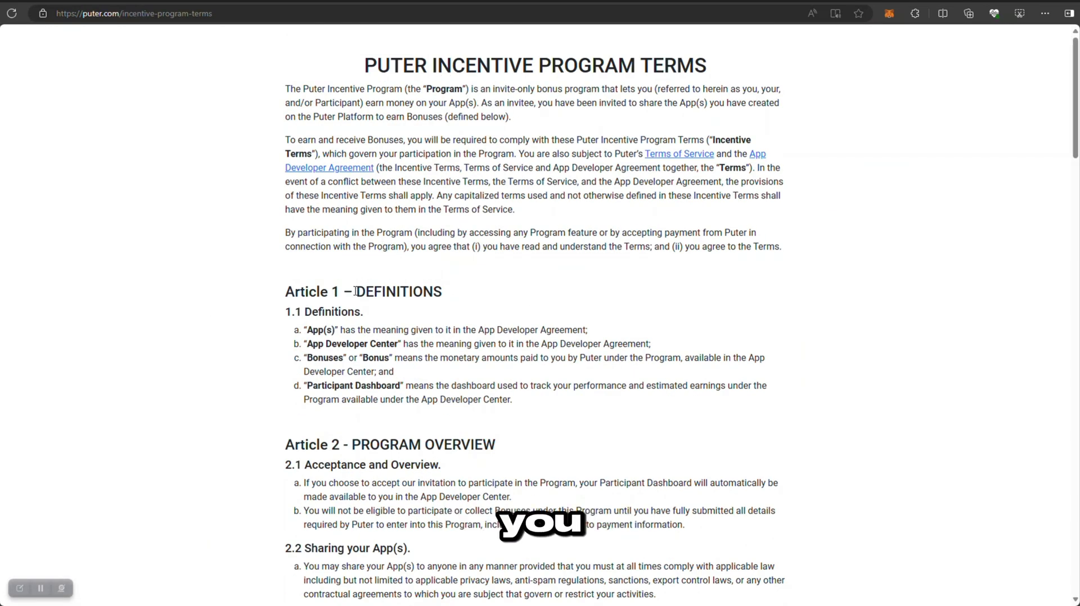
scroll(360, 353, down, 5)
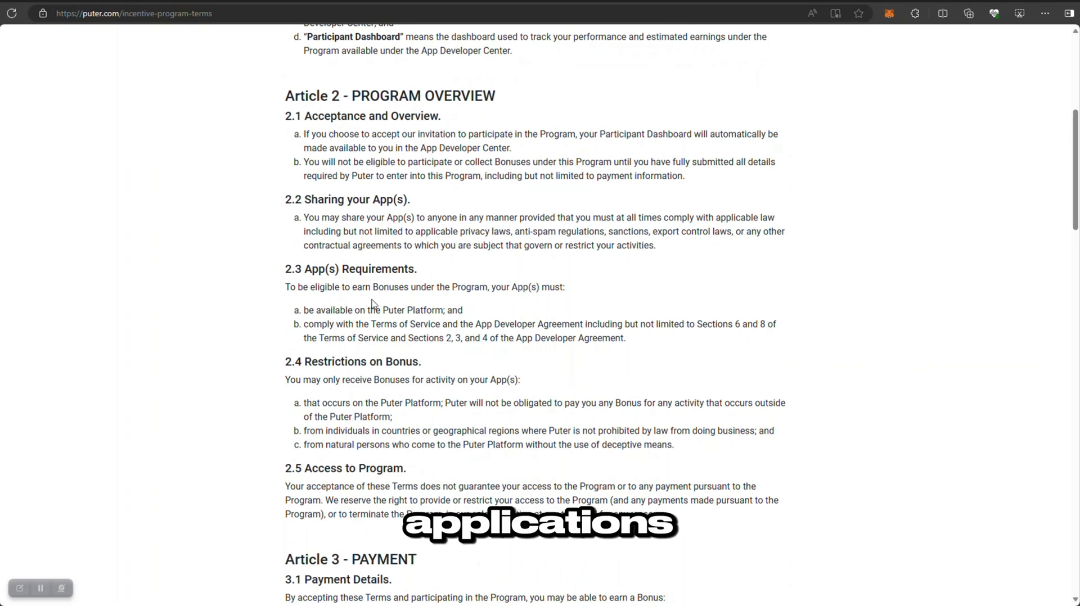
- Scroll to Article 3 and highlight wording in the section 3.1 bonus criteria
drag(373, 288, 444, 288)
scroll(415, 308, down, 3)
scroll(415, 308, down, 2)
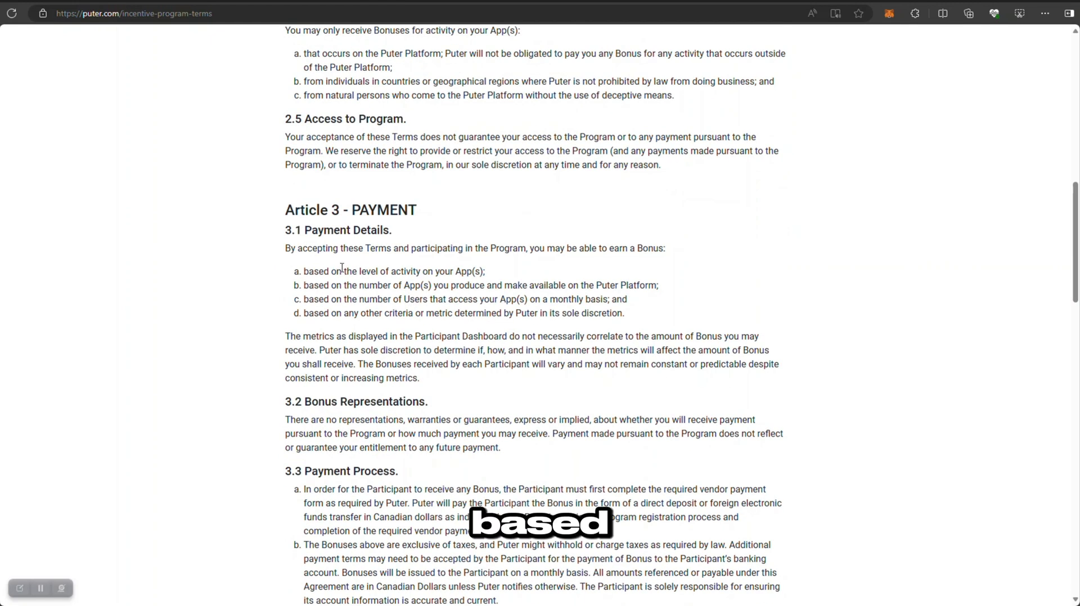
drag(406, 270, 466, 272)
drag(304, 285, 432, 286)
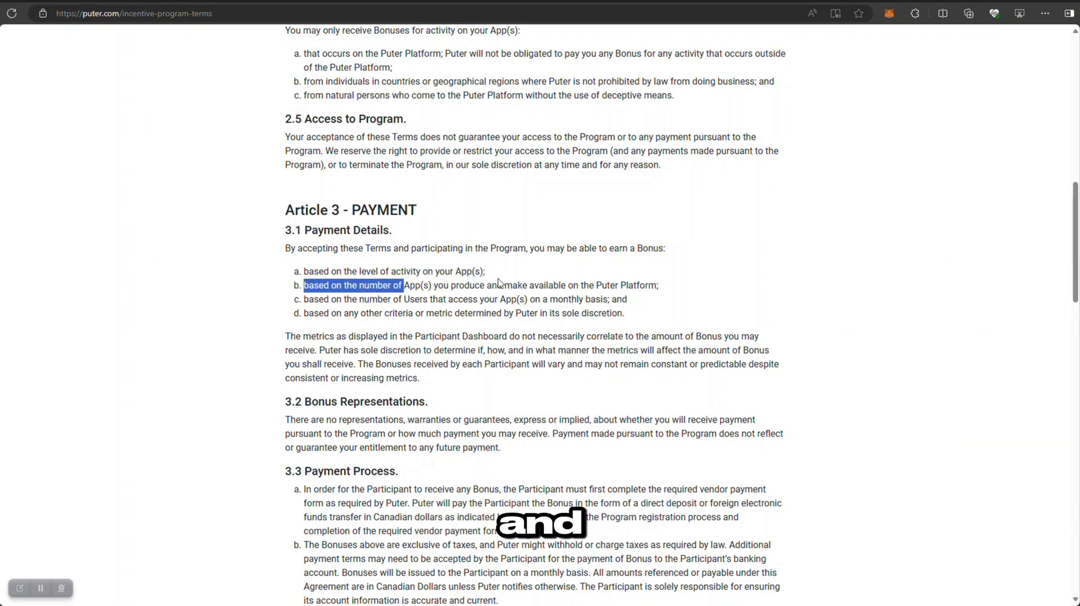
click(452, 335)
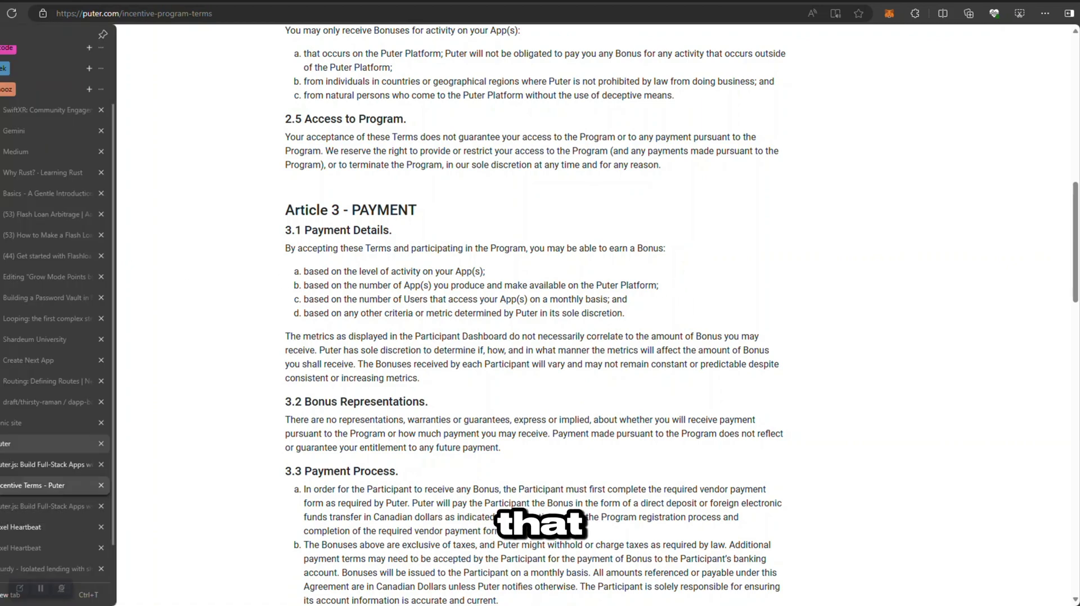
- Switch to the puter.com tab from the vertical tabs sidebar to show the empty desktop
click(84, 223)
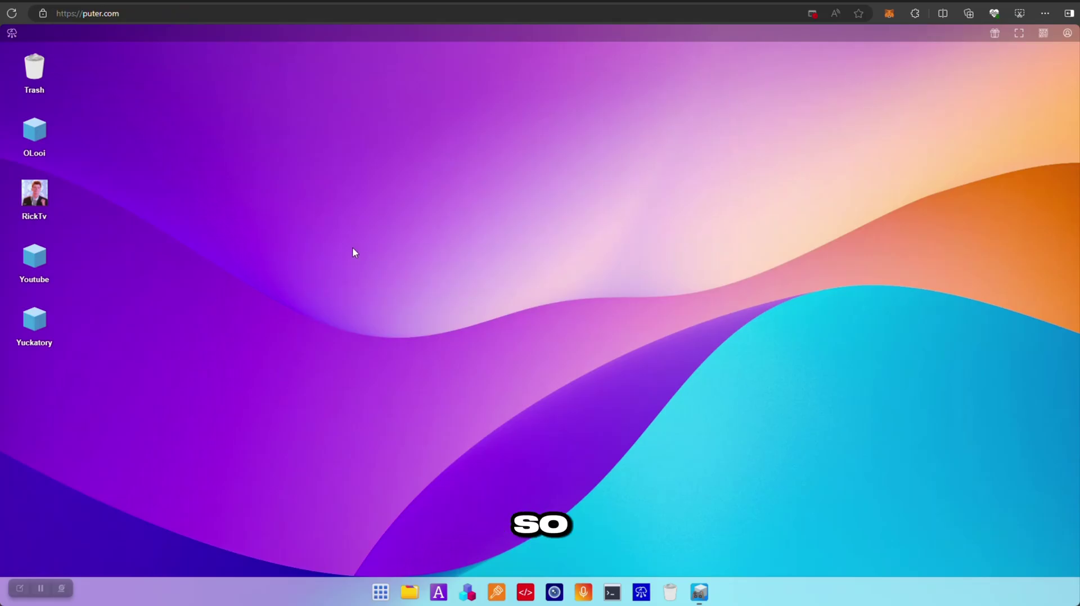